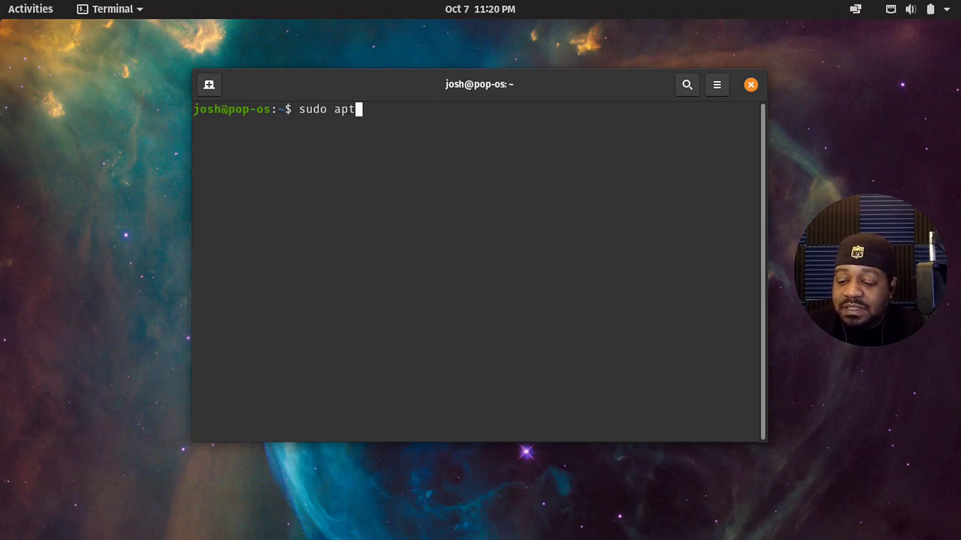
Install the lynx package with sudo apt install, entering the account password and accepting the additional disk space
text(ins)
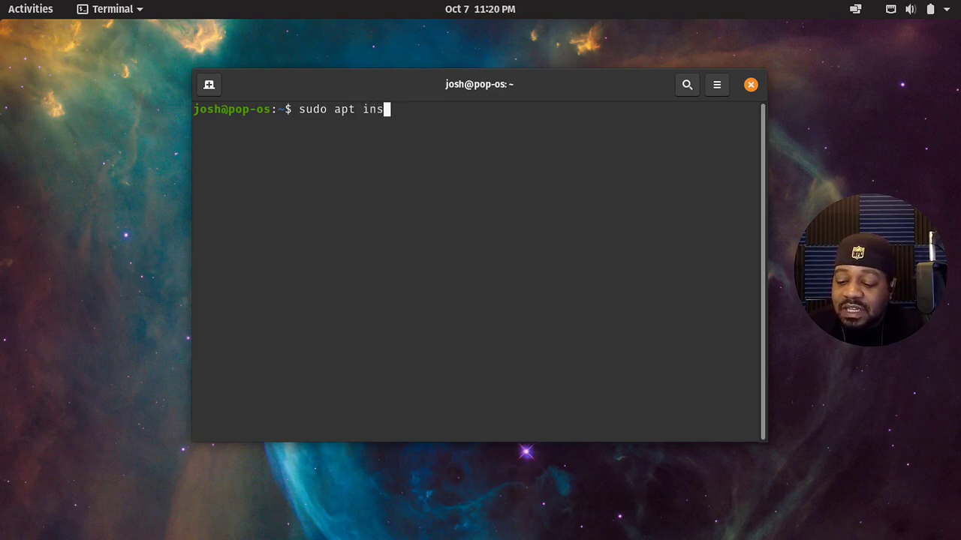
text(tall lynx)
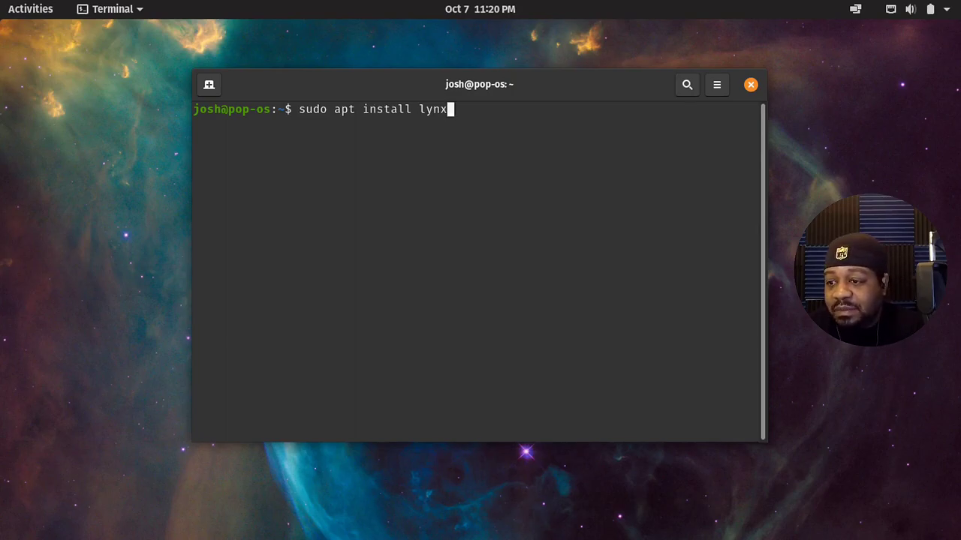
key(Return)
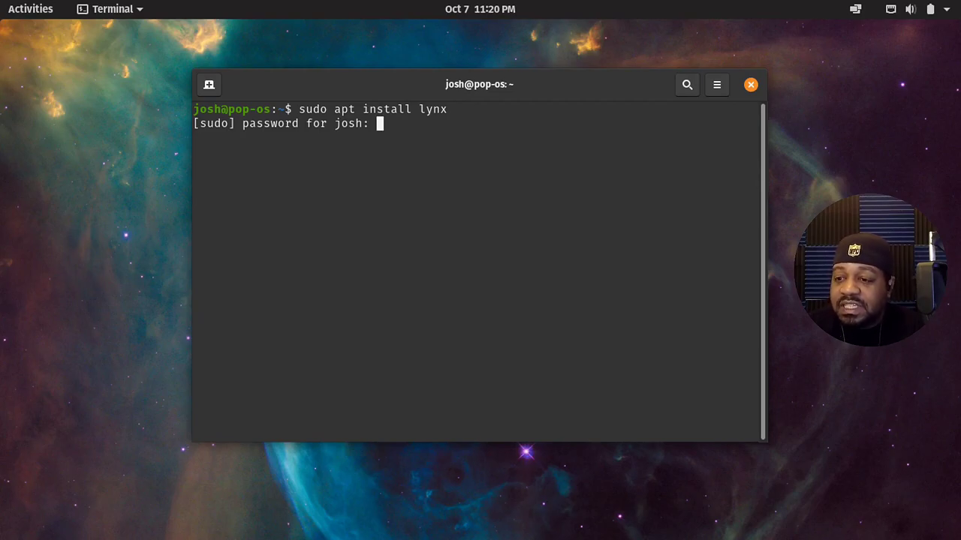
key(Return)
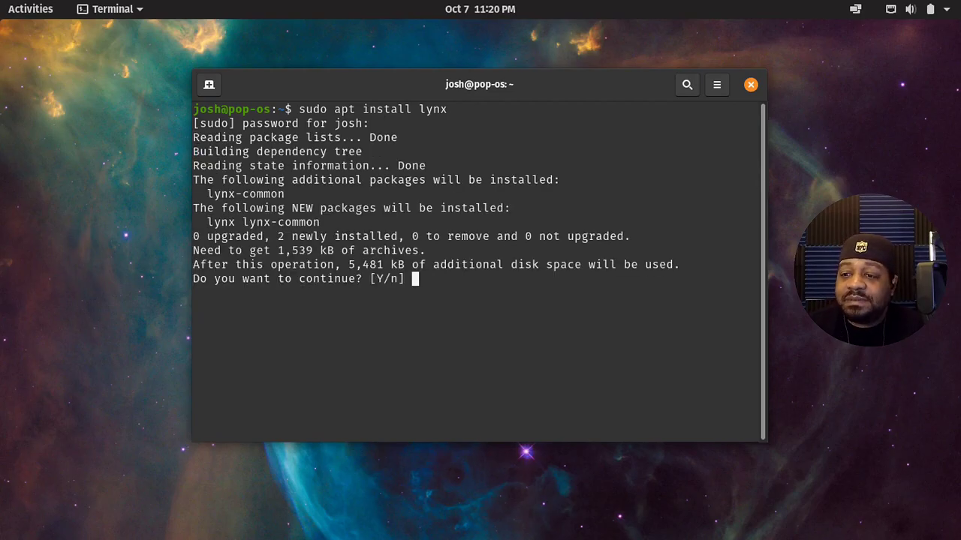
text(y)
key(Return)
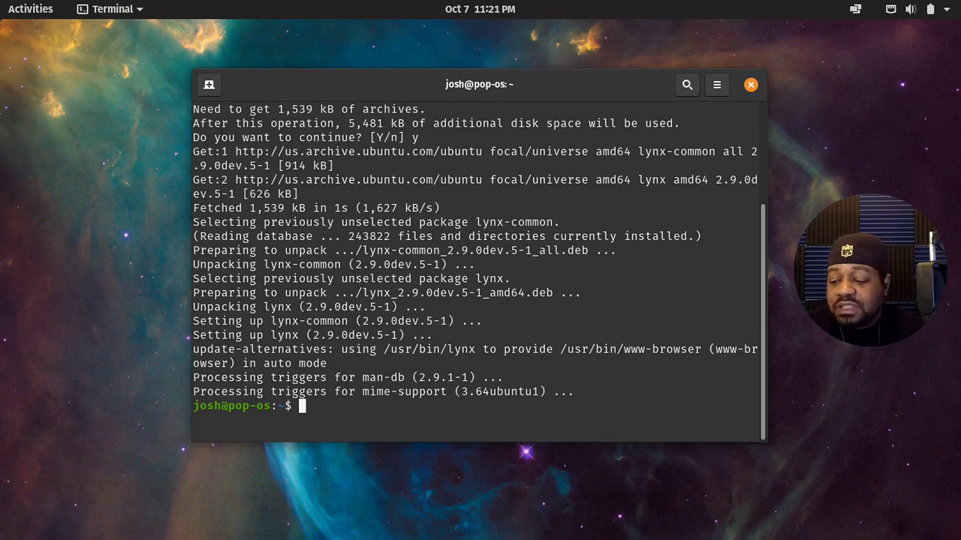
Open the manual page for lynx with the man command
text(man)
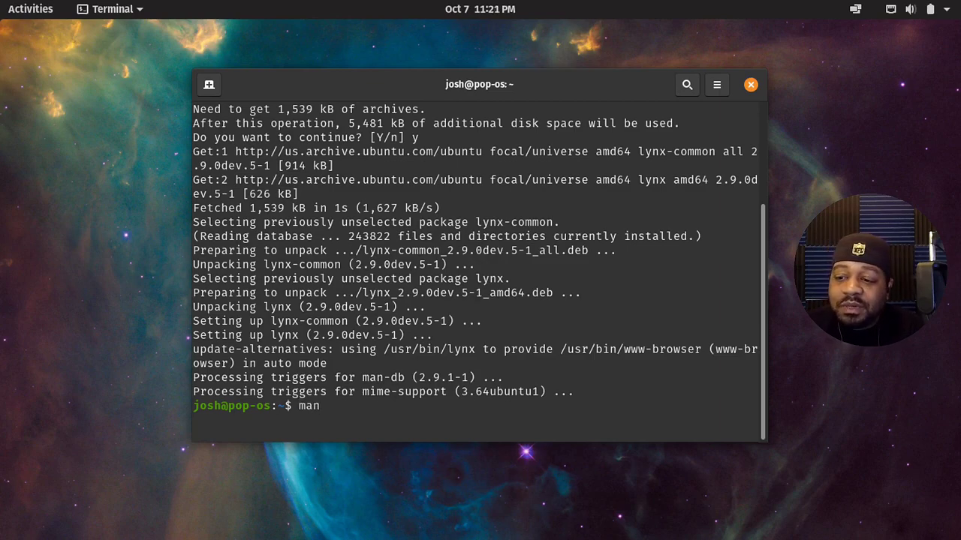
text( lync)
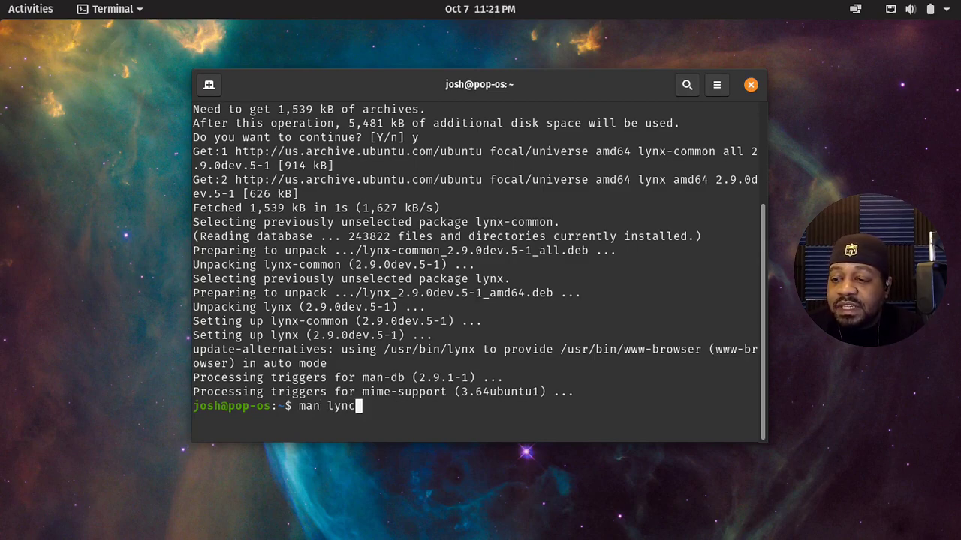
key(Return)
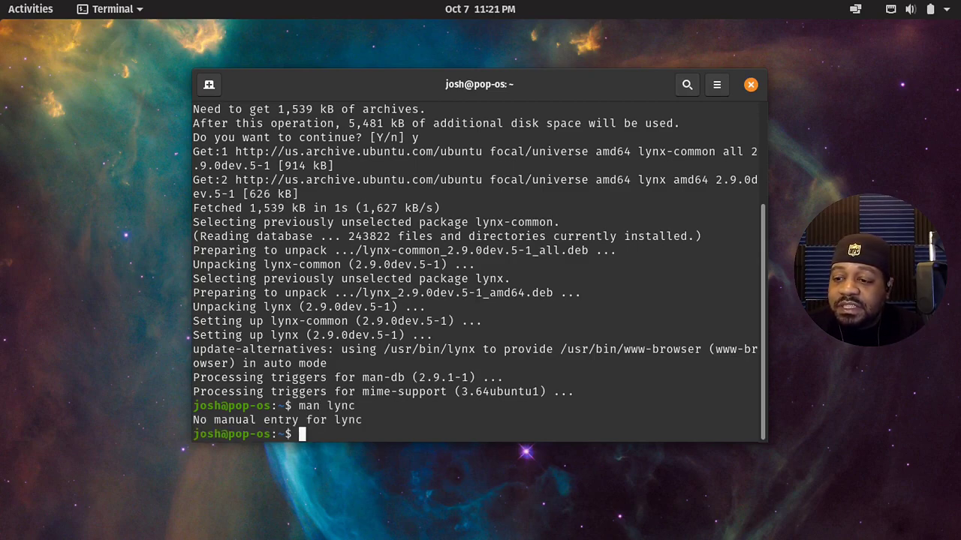
key(Up)
key(BackSpace)
text(x)
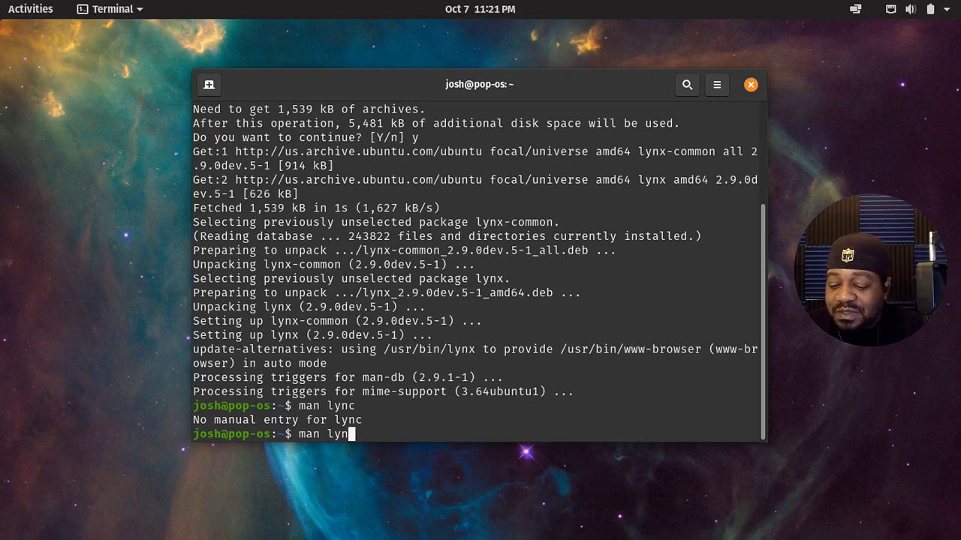
key(Return)
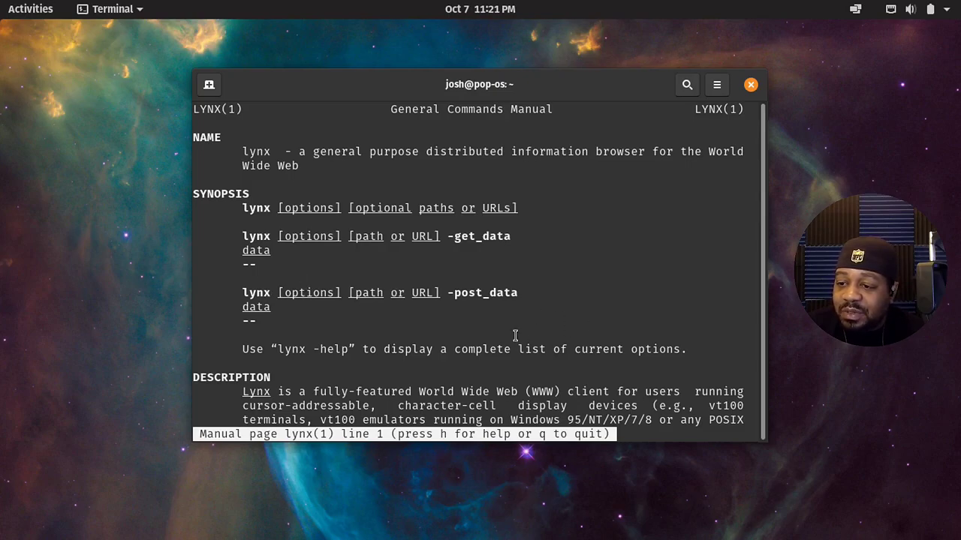
Read the manual's DESCRIPTION section, highlighting the passage from "It will display hypertext markup language" to the end of that paragraph
scroll(228, 313, down, 6)
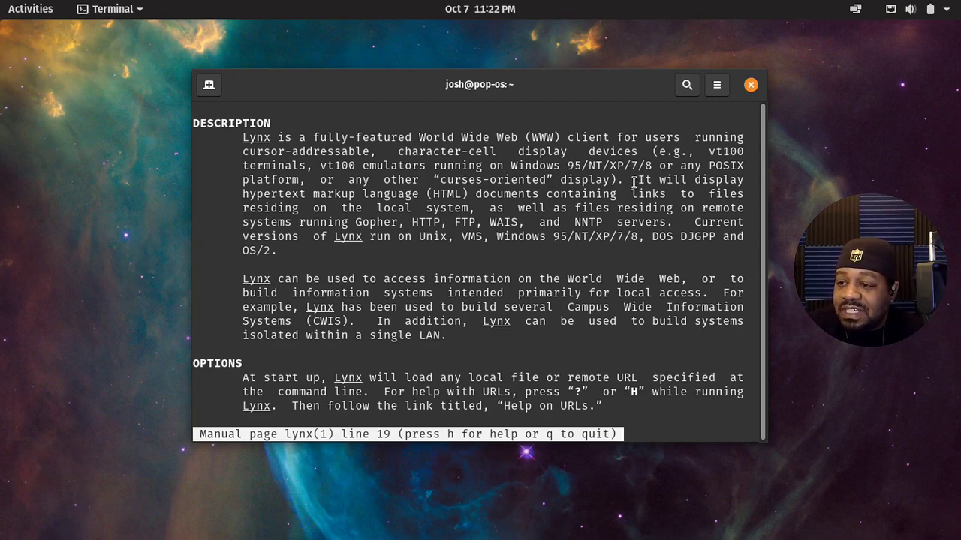
drag(637, 180, 455, 205)
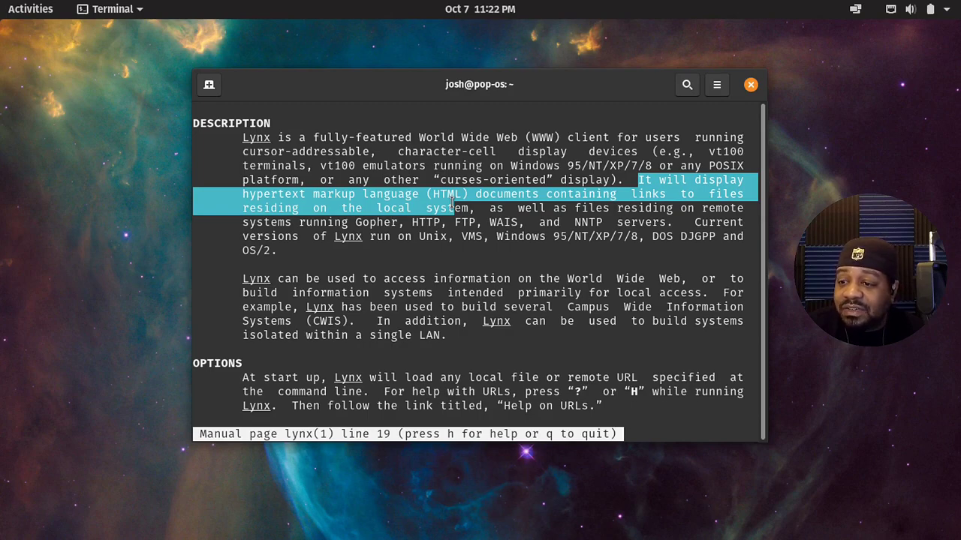
drag(453, 201, 474, 218)
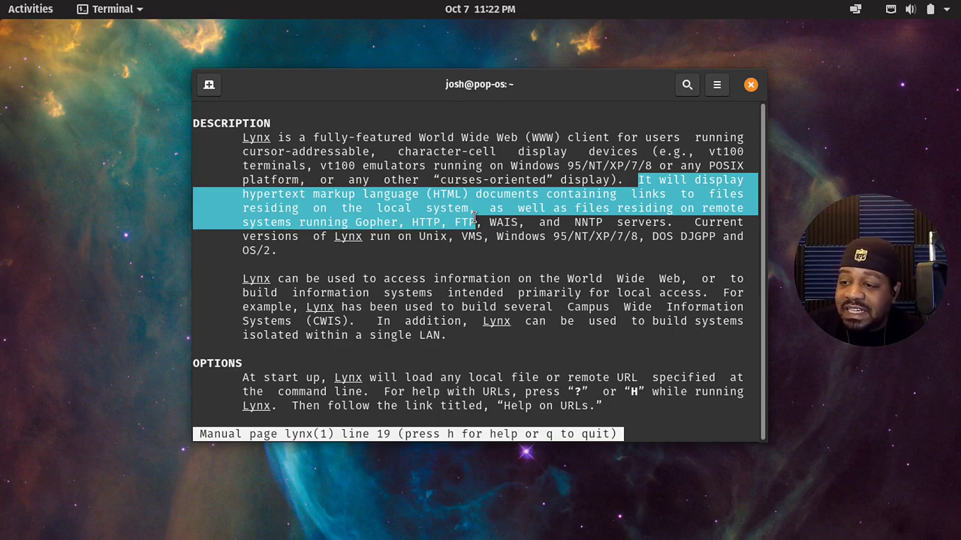
drag(474, 217, 574, 250)
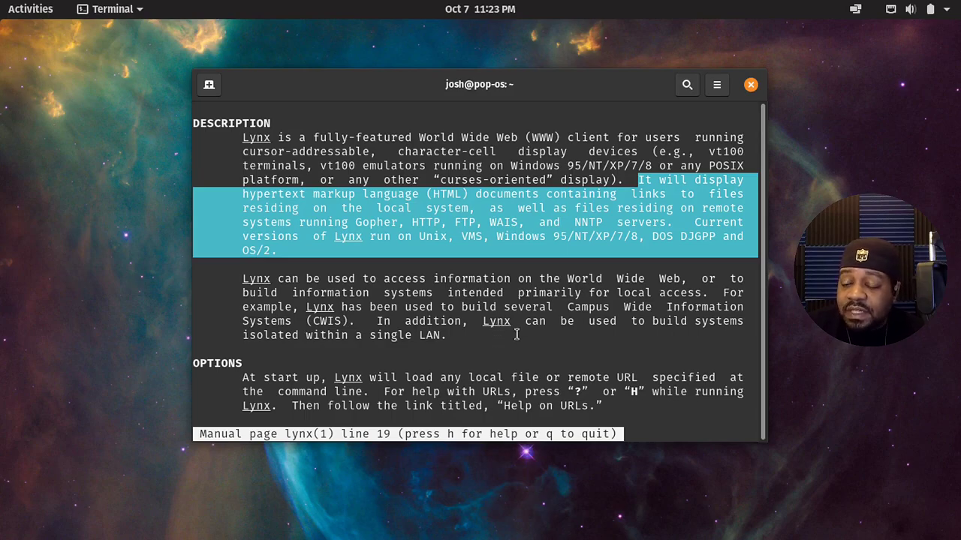
Look through the command-line options in the lynx manual as far as -cfg, highlighting -anonymous on the way, and quit the manual
scroll(520, 332, down, 2)
scroll(520, 332, down, 7)
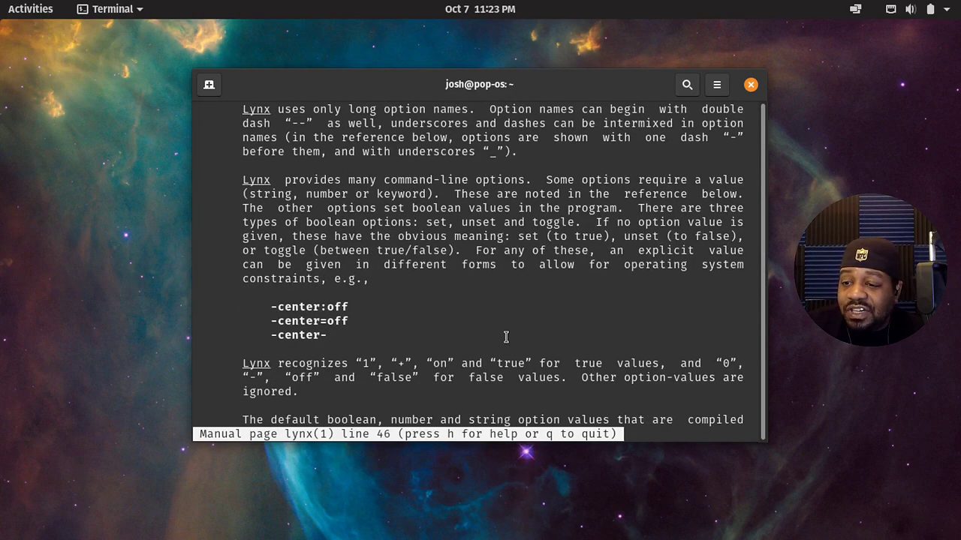
scroll(495, 327, down, 12)
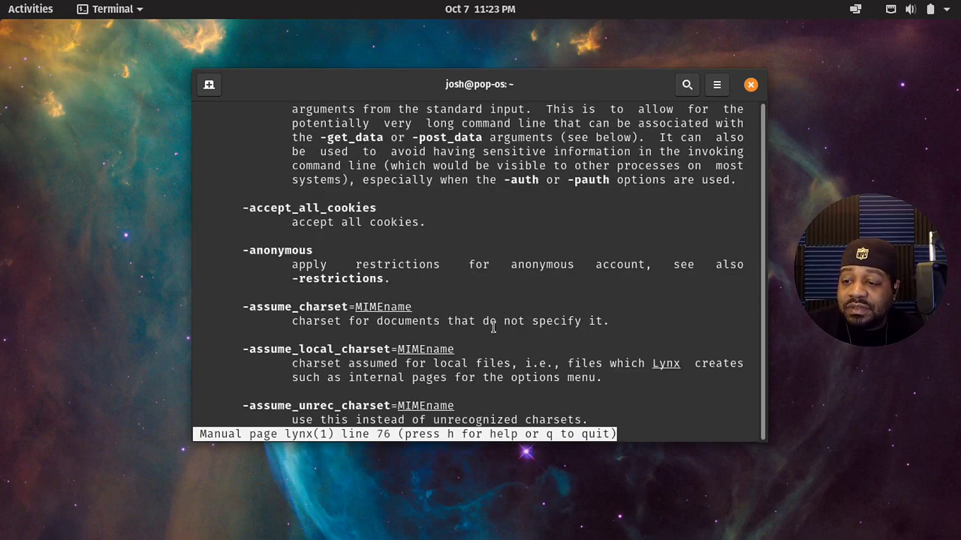
scroll(493, 328, up, 5)
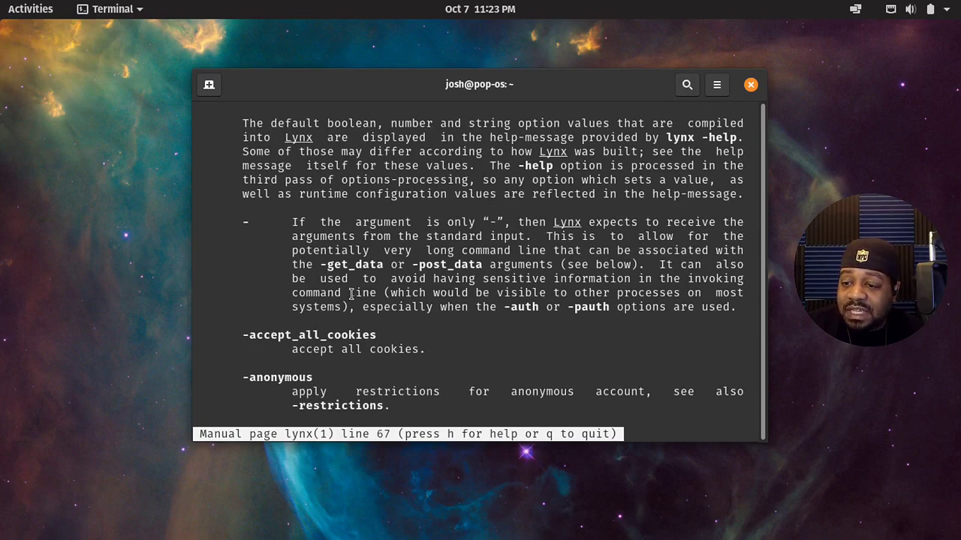
scroll(351, 295, down, 1)
drag(240, 337, 315, 335)
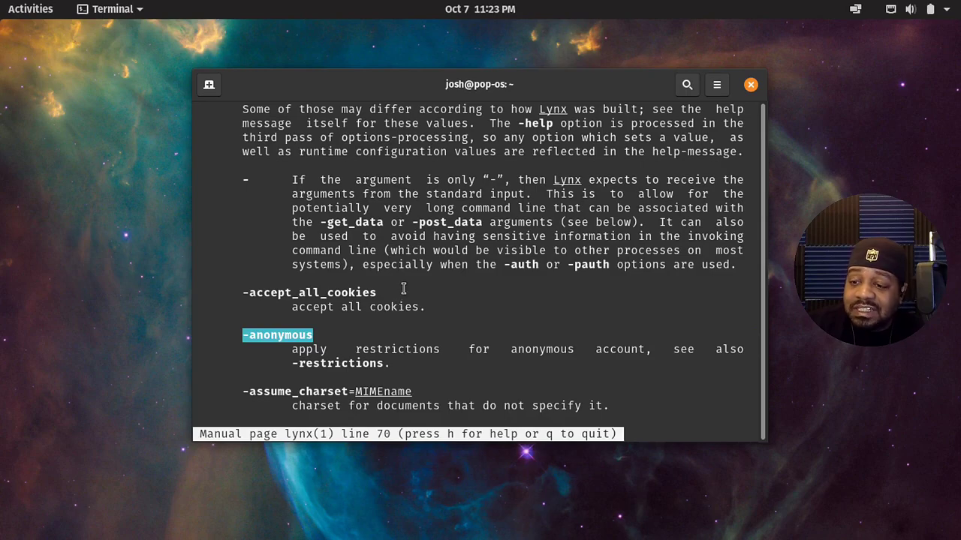
scroll(400, 289, down, 1)
scroll(396, 291, down, 1)
scroll(390, 289, down, 1)
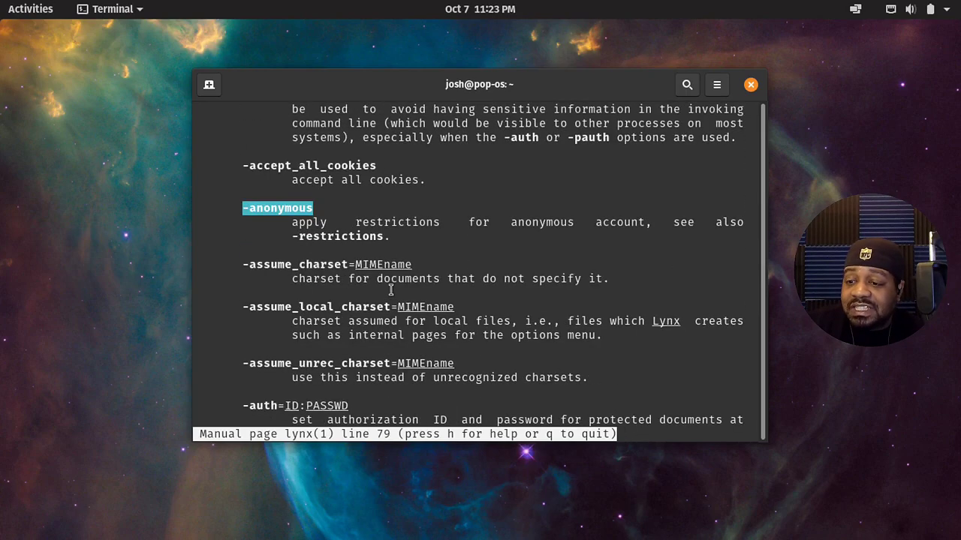
scroll(386, 289, down, 5)
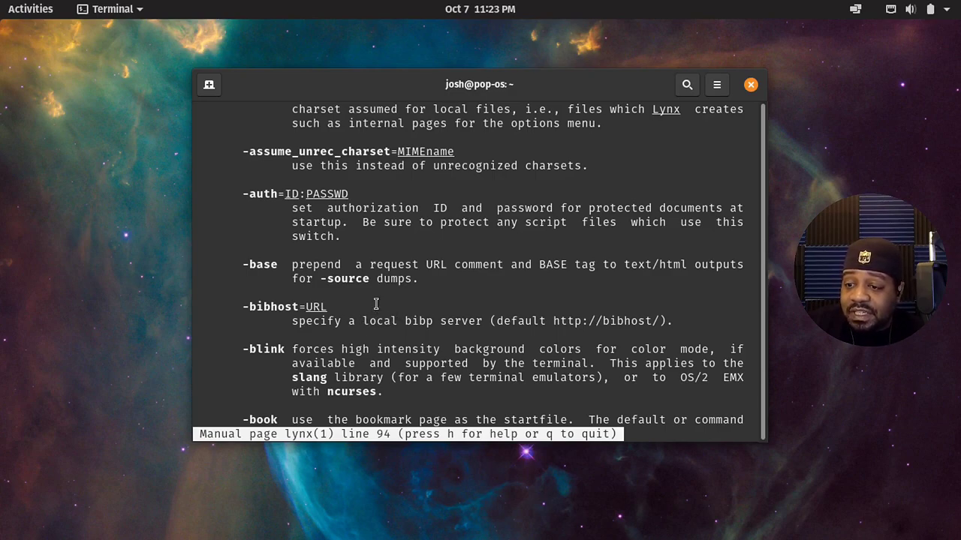
scroll(376, 303, down, 3)
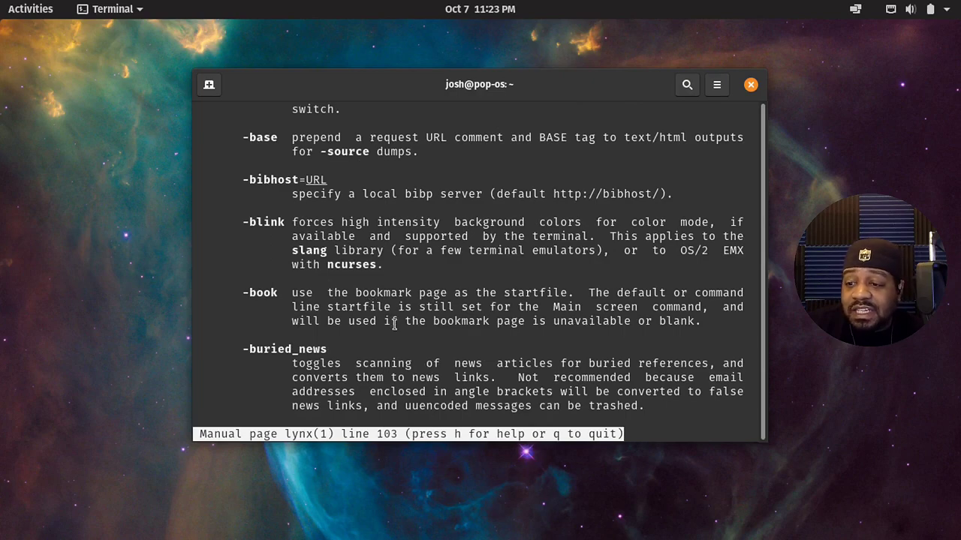
scroll(385, 325, down, 4)
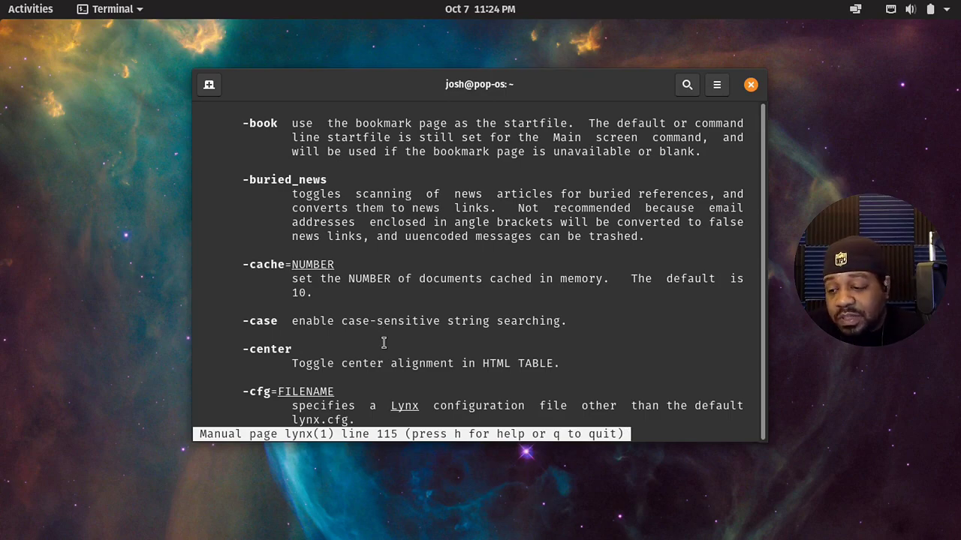
key(q)
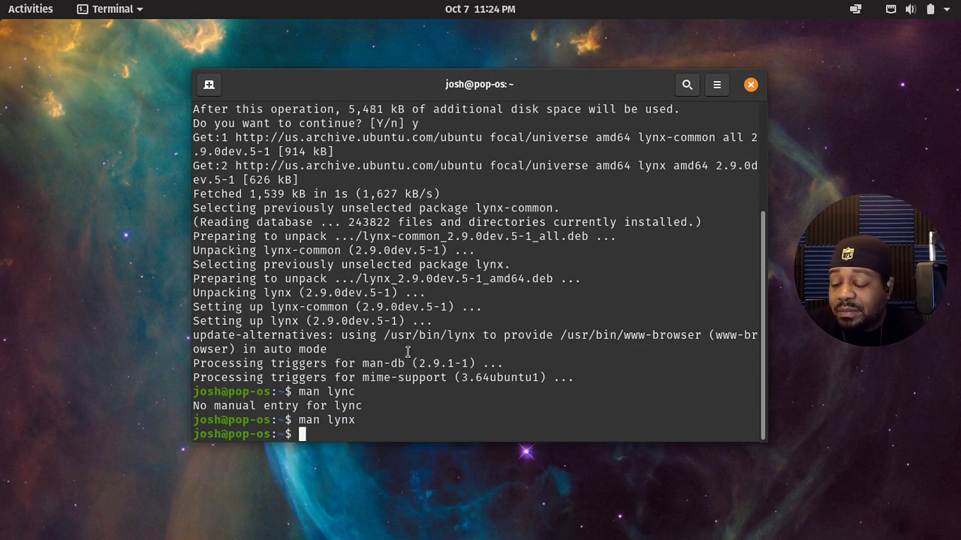
Move the terminal window to the desktop's upper-left corner, enlarge it to nearly the full screen height and clear its contents
key(ctrl+l)
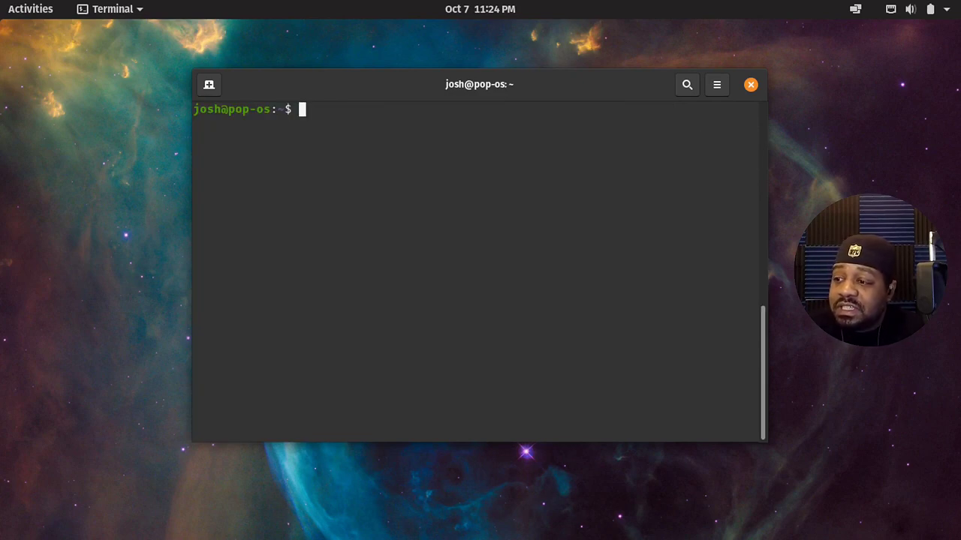
drag(559, 90, 361, 35)
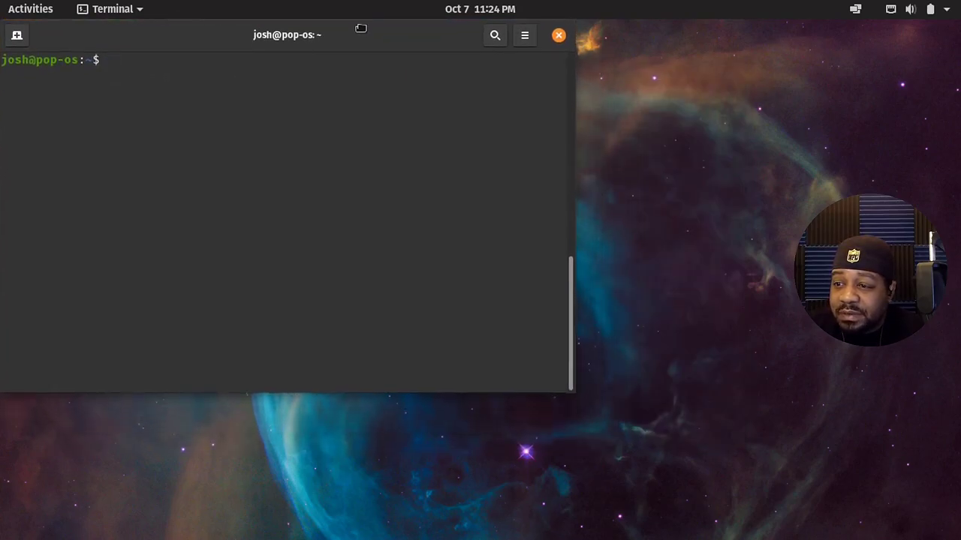
drag(573, 391, 792, 537)
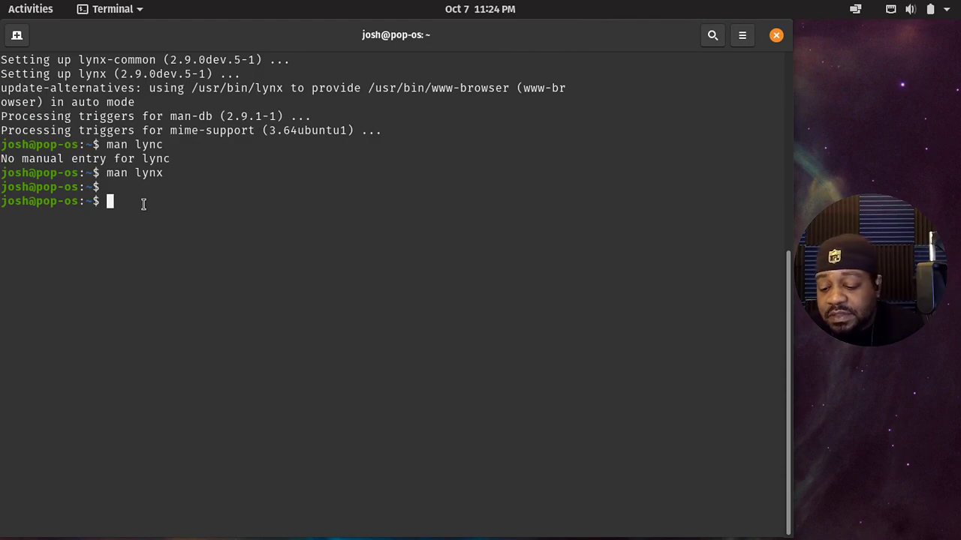
key(ctrl+l)
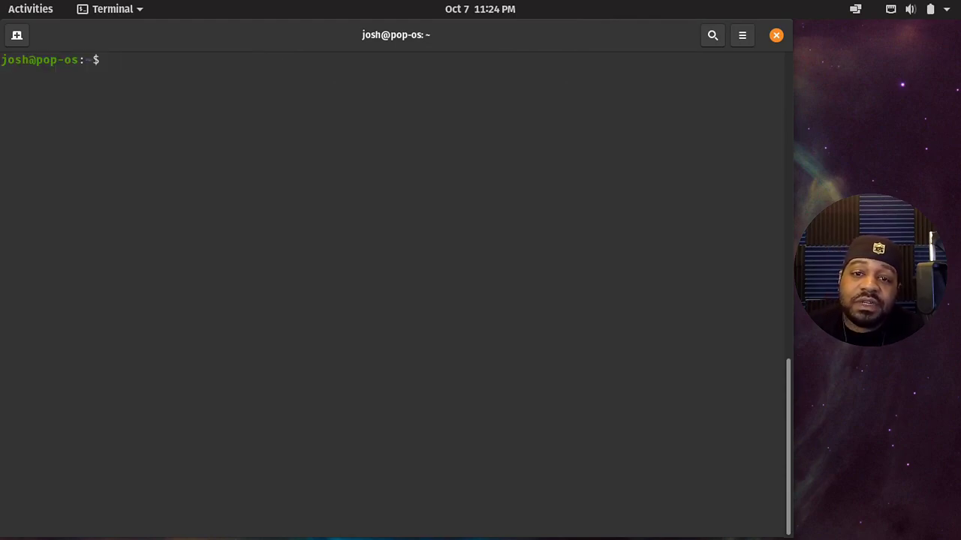
Open google.com in lynx, allowing the first cookie and choosing to always allow cookies at the second request
text(lync)
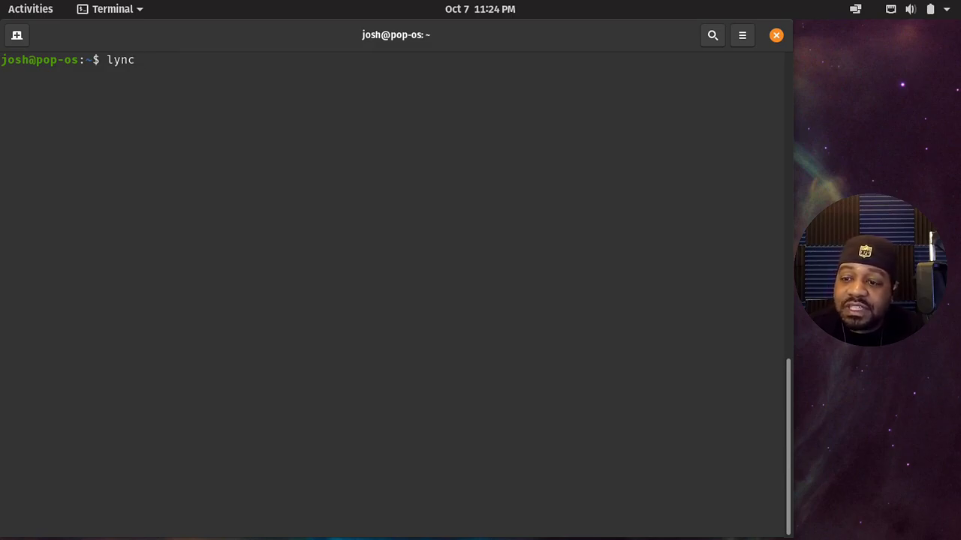
key(BackSpace)
text(x )
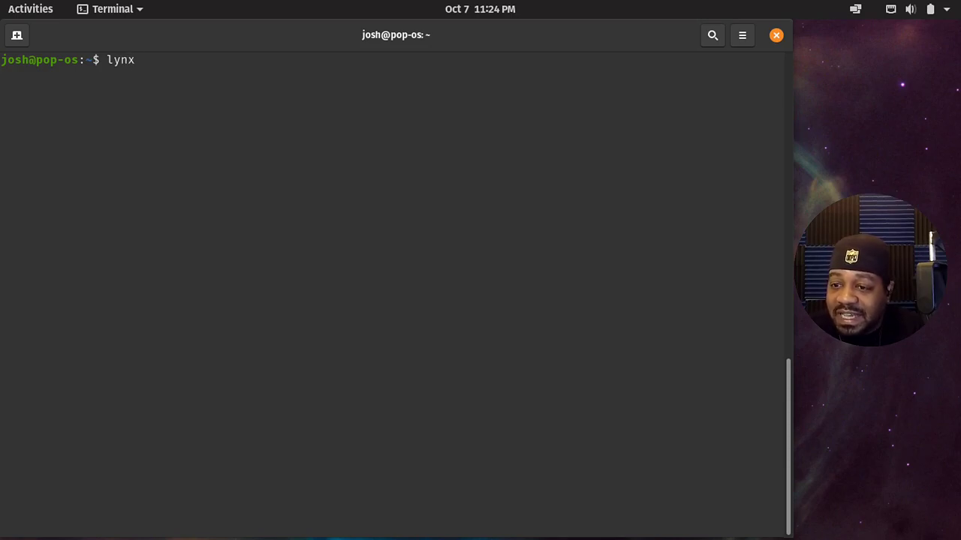
text(google)
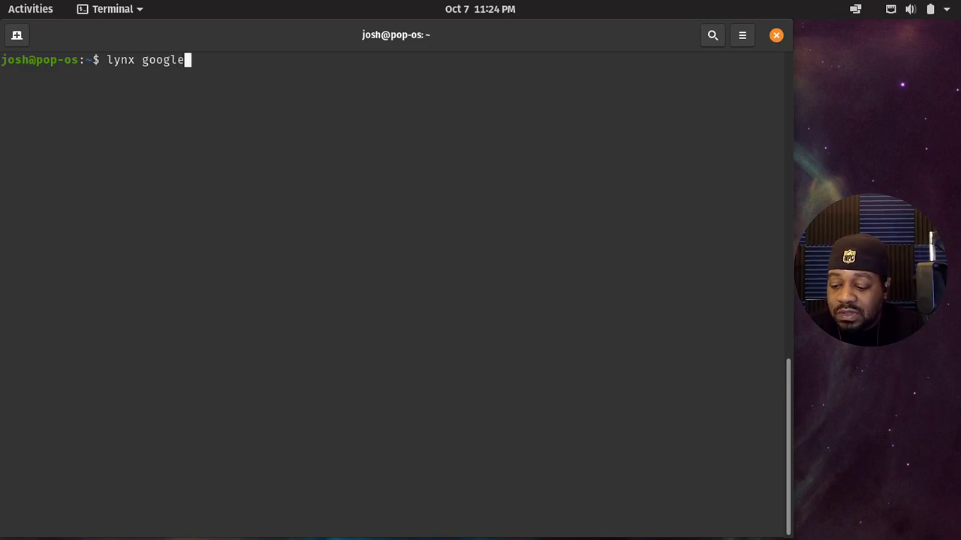
text(.com)
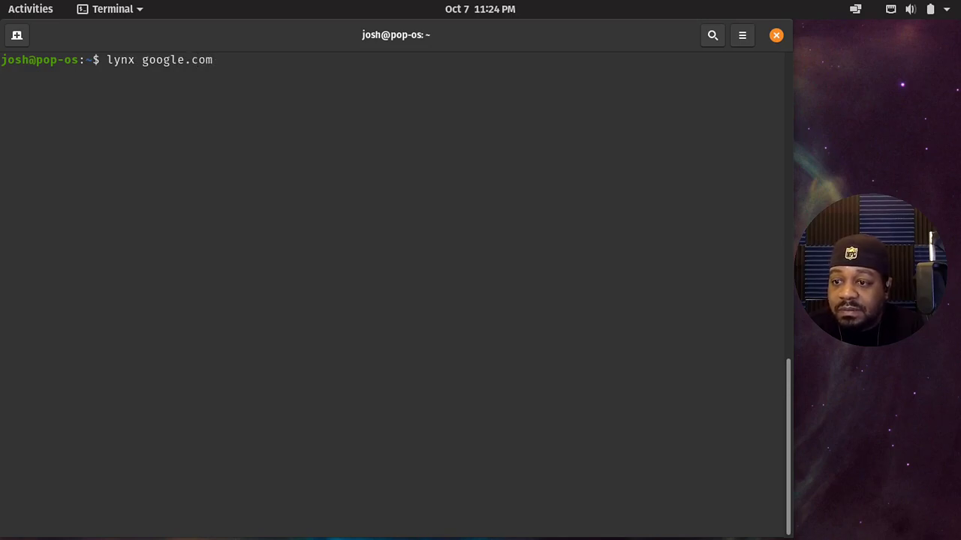
key(Return)
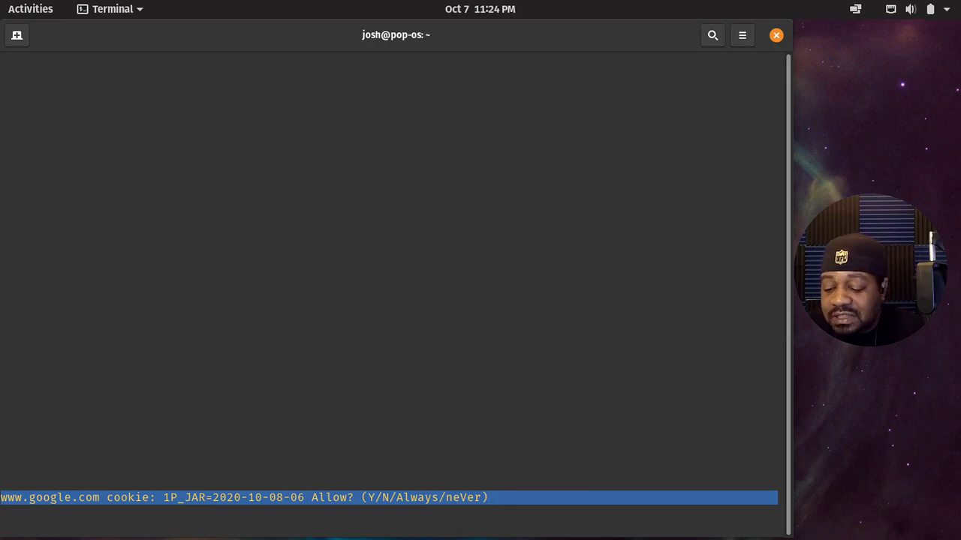
key(y)
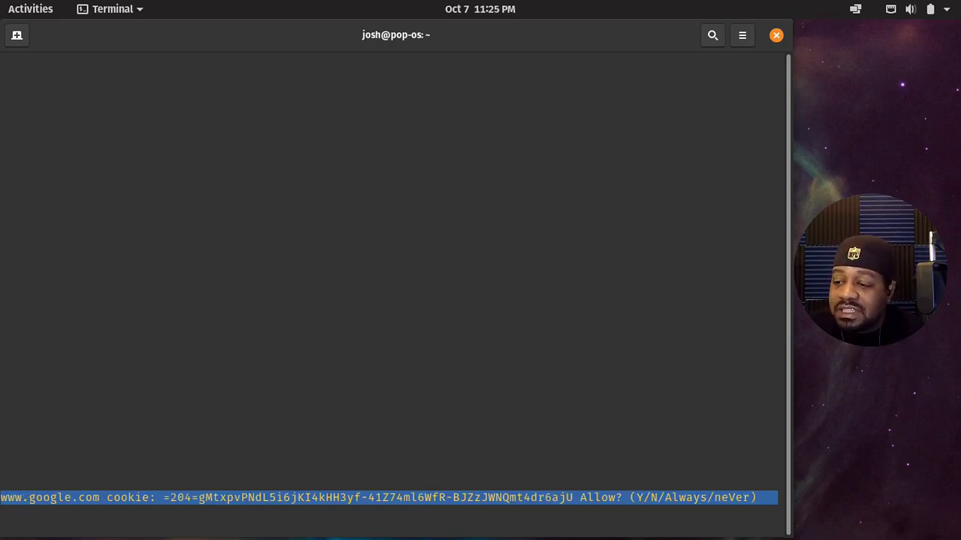
key(a)
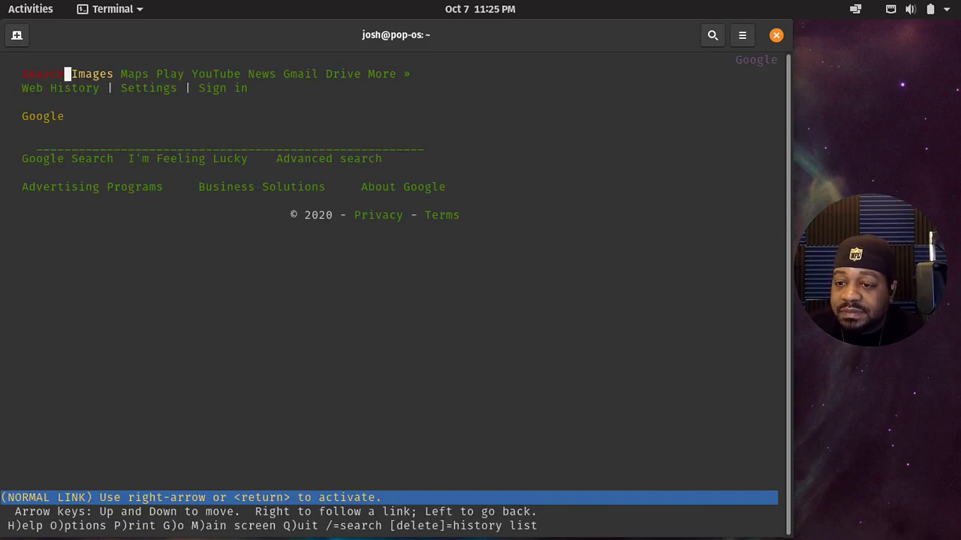
Step through the links on the Google home page, from Images through Settings and down past the search field
key(Down)
key(Down)
key(Down)
key(Down)
key(Down)
key(Down)
key(Down)
key(Down)
key(Down)
key(Down)
key(Down)
key(Down)
key(Down)
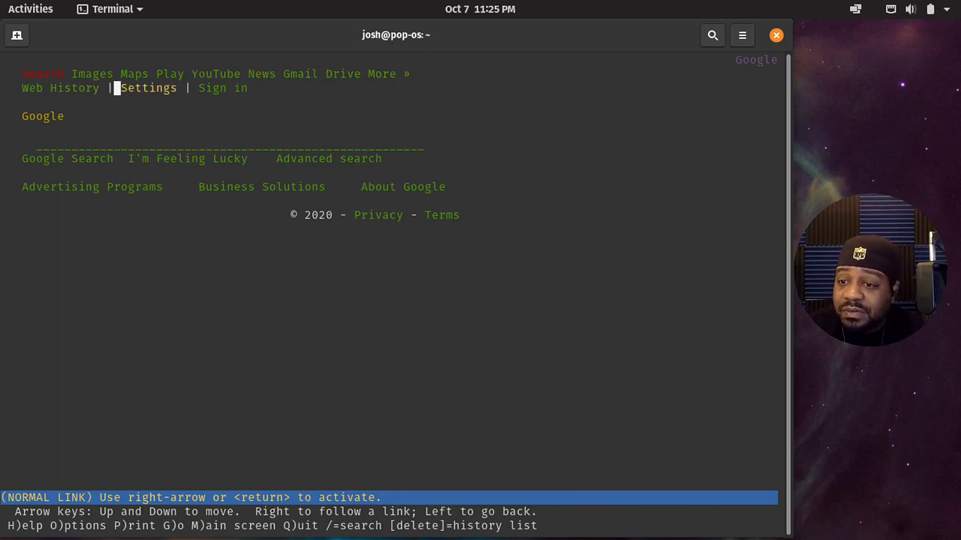
Enter keepittechie in the Google search field and submit it with Google Search
key(Up)
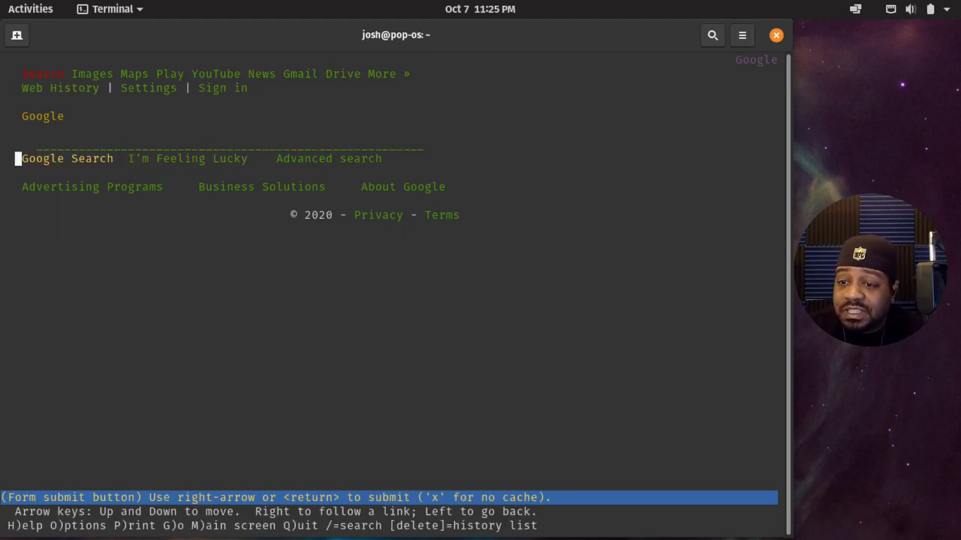
key(Up)
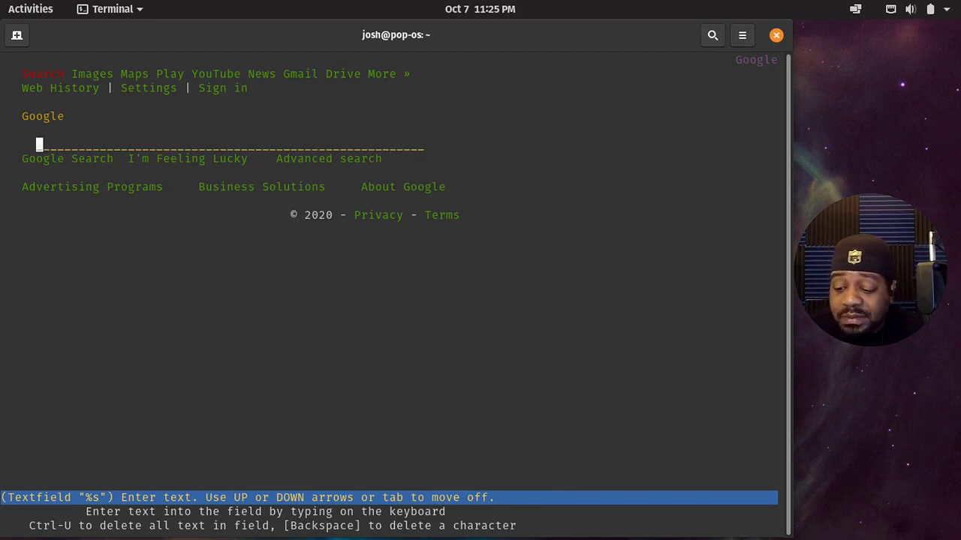
text(kee)
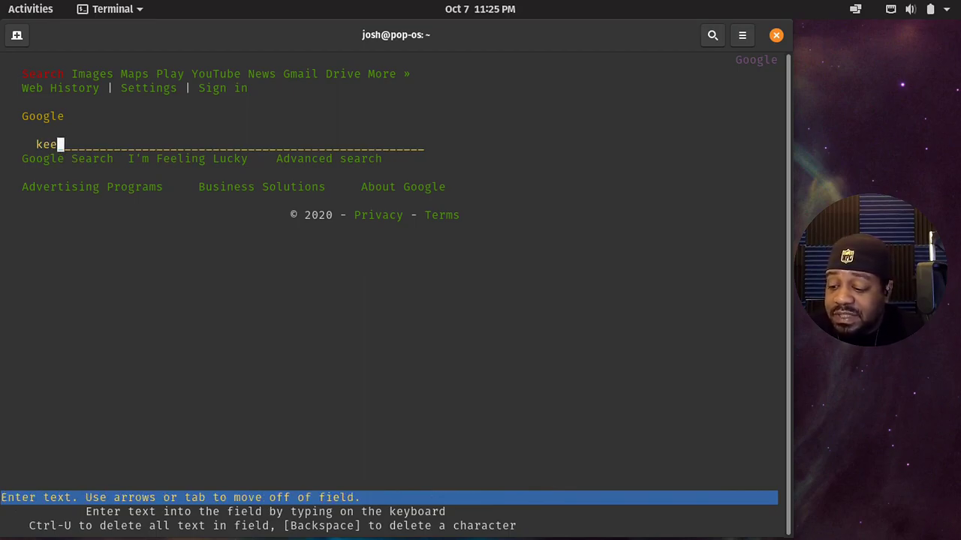
text(pittechie)
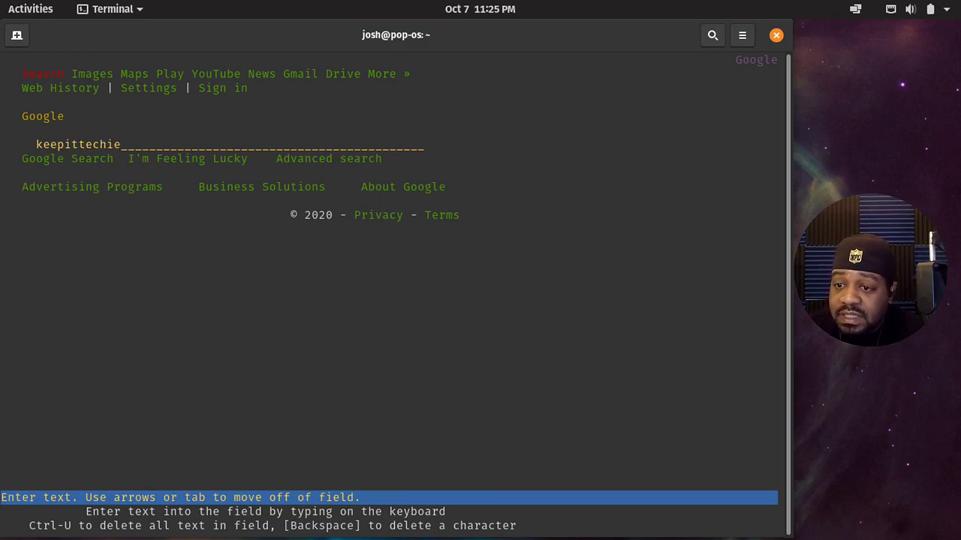
key(Down)
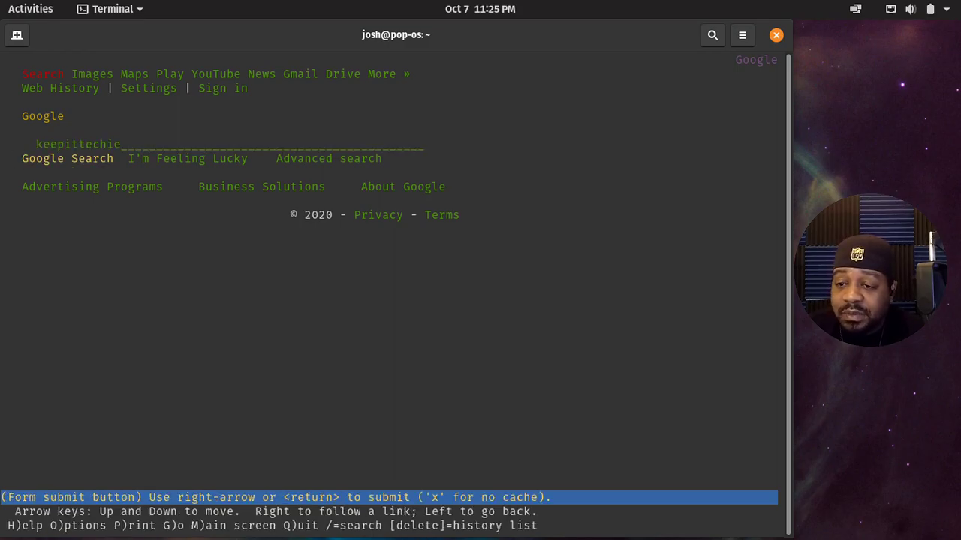
key(Return)
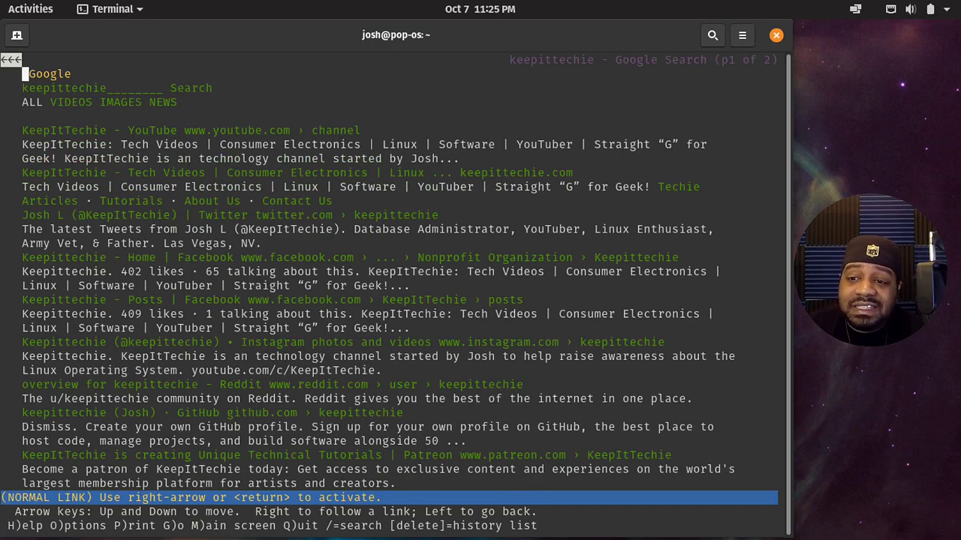
Look through the search results as far as the keepittechie.com entry and go back to the Google home page
key(Down)
key(Down)
key(Down)
key(Down)
key(Down)
key(Down)
key(Down)
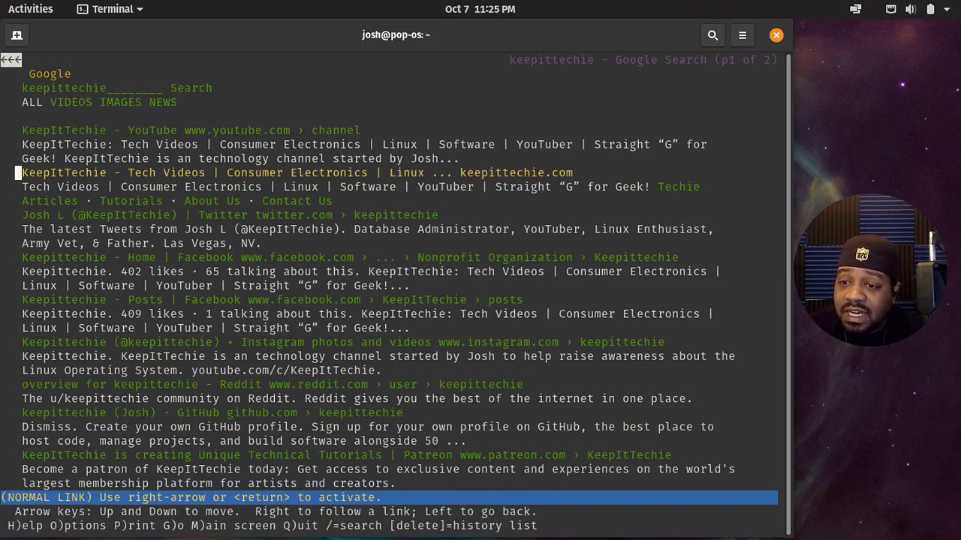
key(Up)
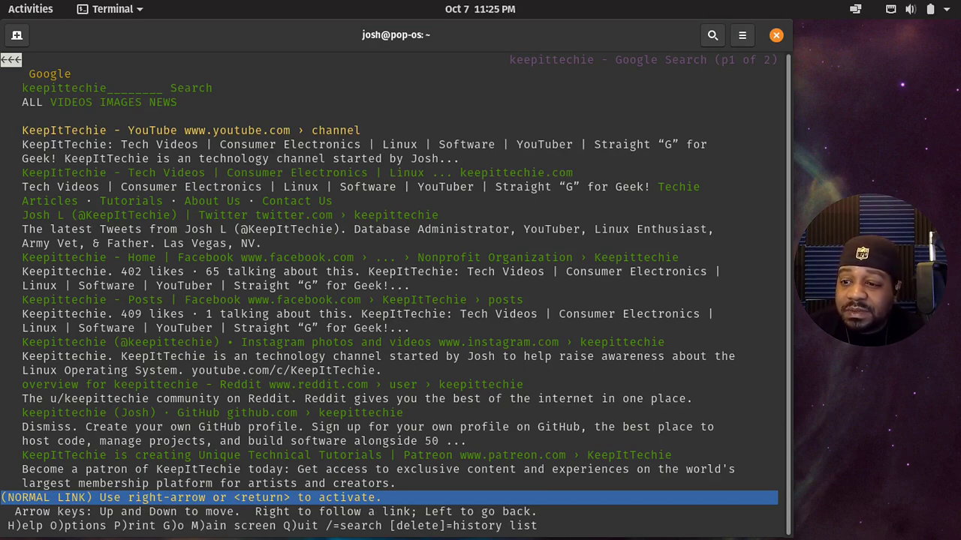
key(Down)
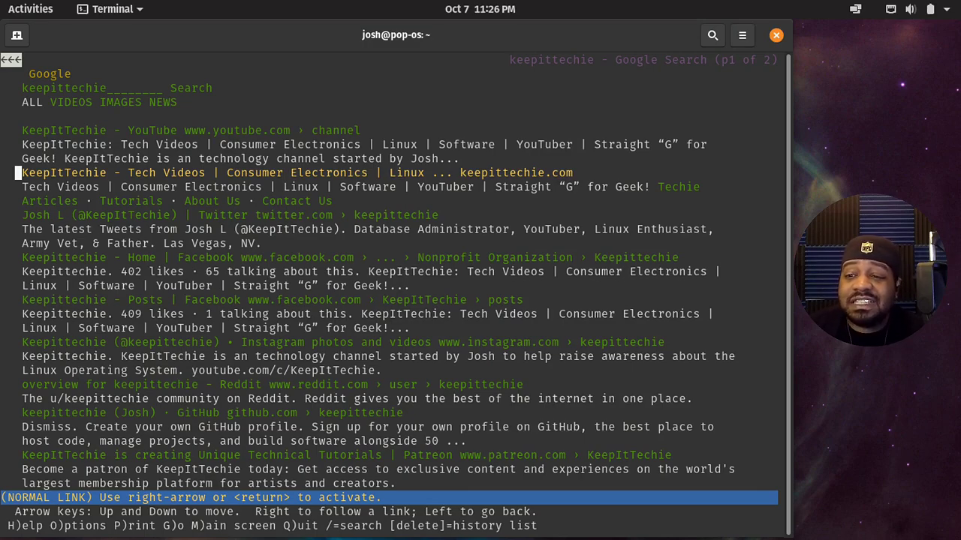
key(Left)
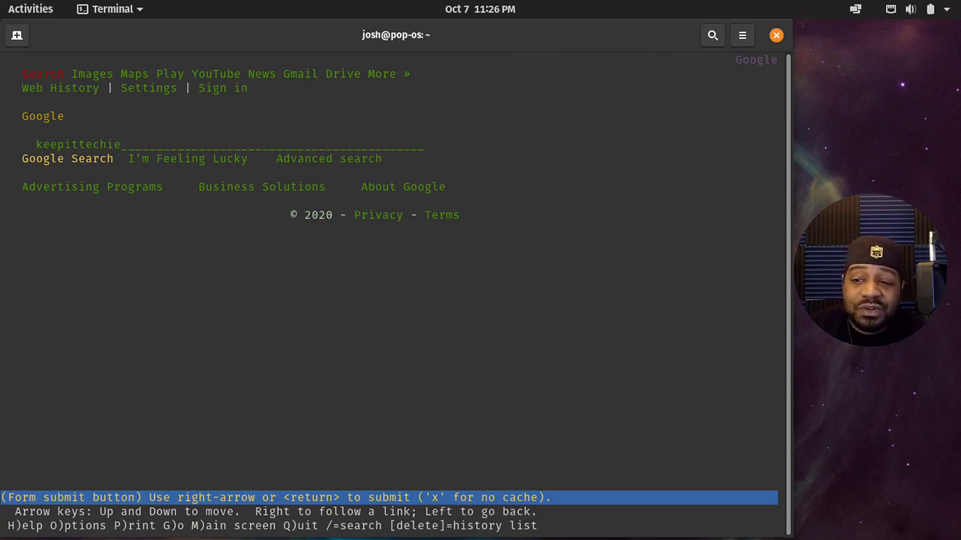
key(Left)
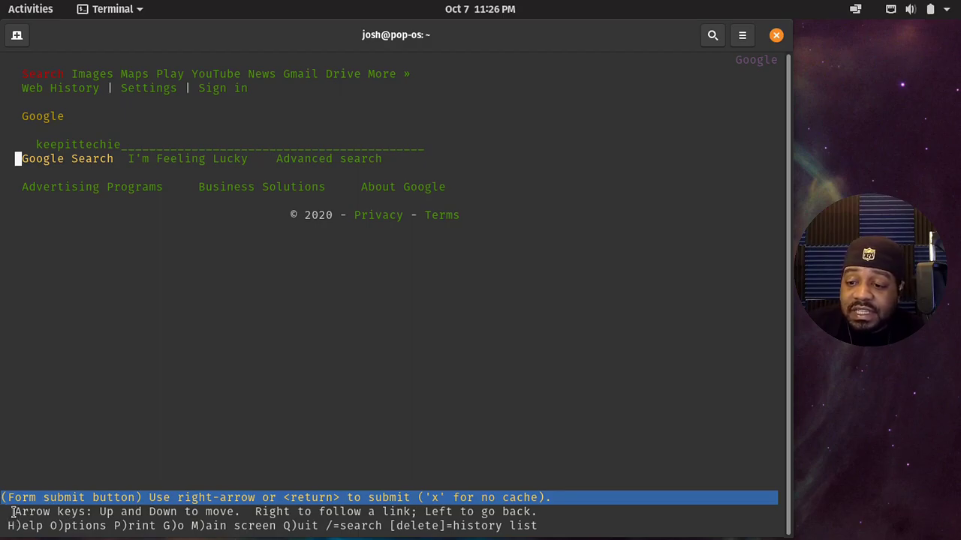
Highlight the hints on moving with the arrow keys and following a link, and try moving between the search field and Advanced search
drag(13, 512, 235, 512)
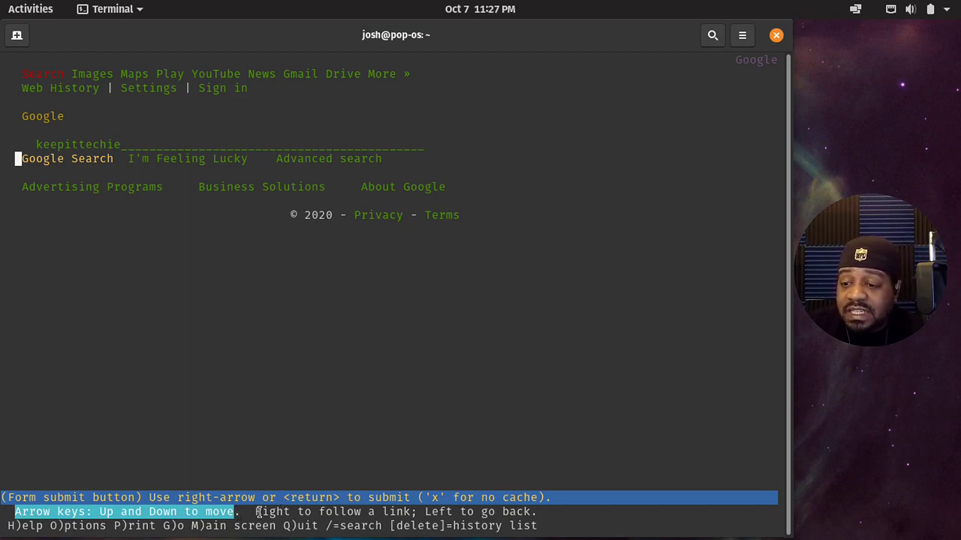
drag(255, 512, 410, 513)
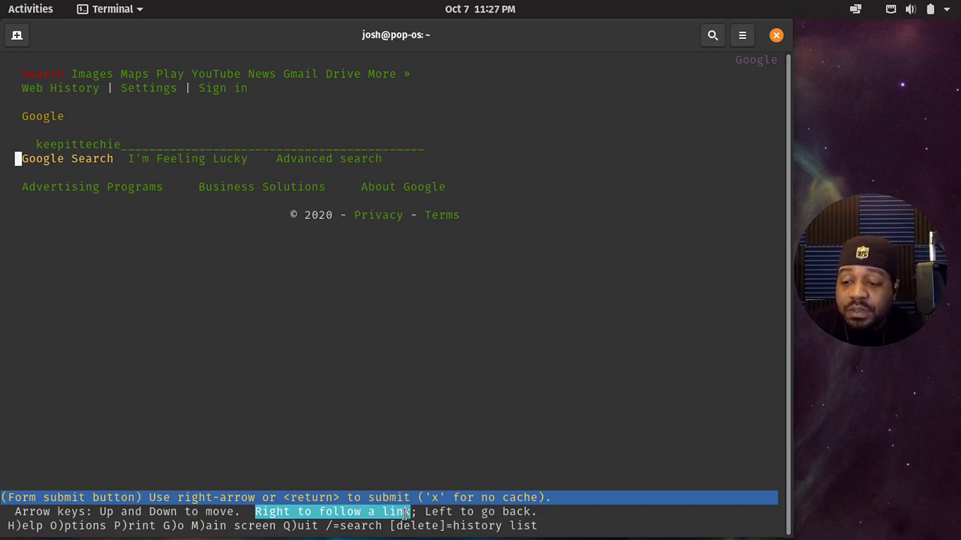
key(Down)
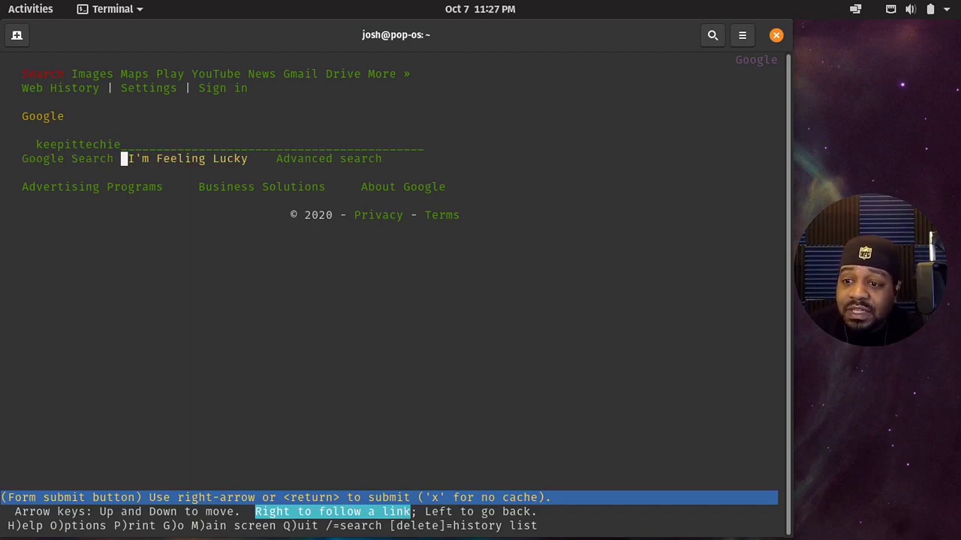
key(Up)
key(Up)
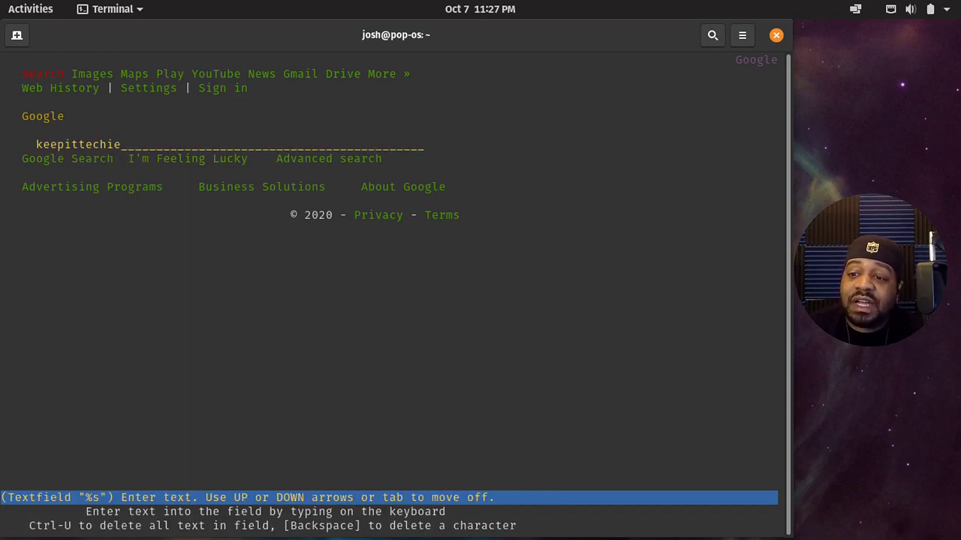
key(Down)
key(Down)
key(Down)
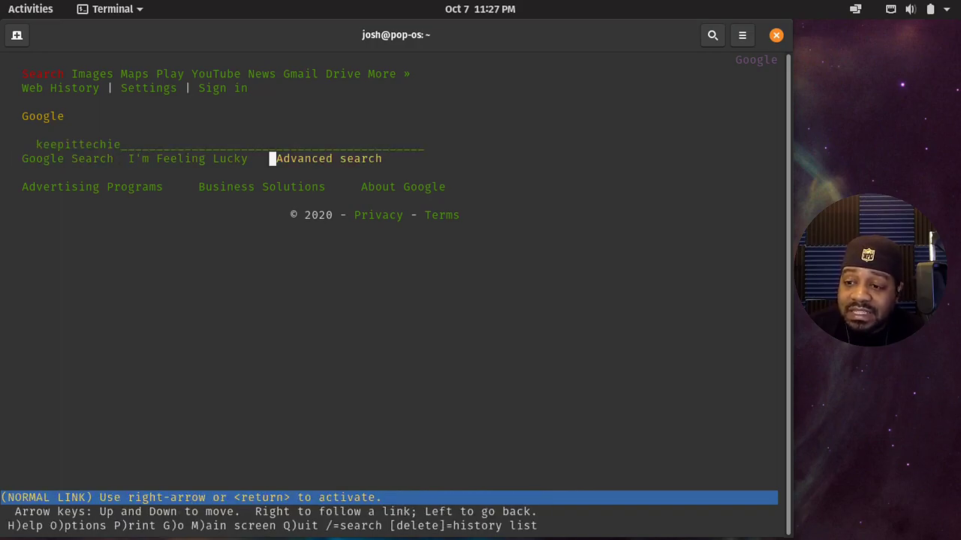
Run the Google Search for keepittechie again from the home page
key(Up)
key(Up)
key(Return)
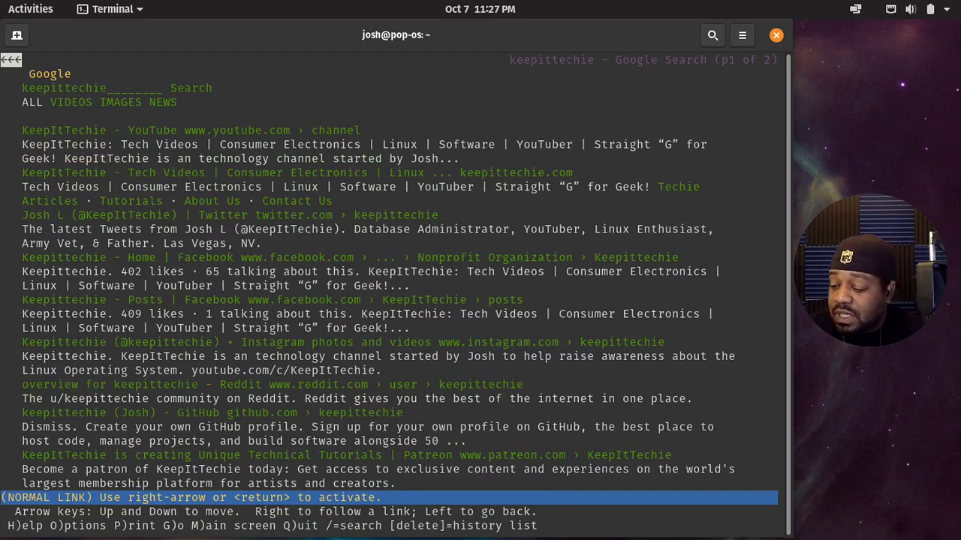
Look through the result links from VIDEOS to the keepittechie.com About Us sublink, and return to the Google home page
key(Down)
key(Down)
key(Down)
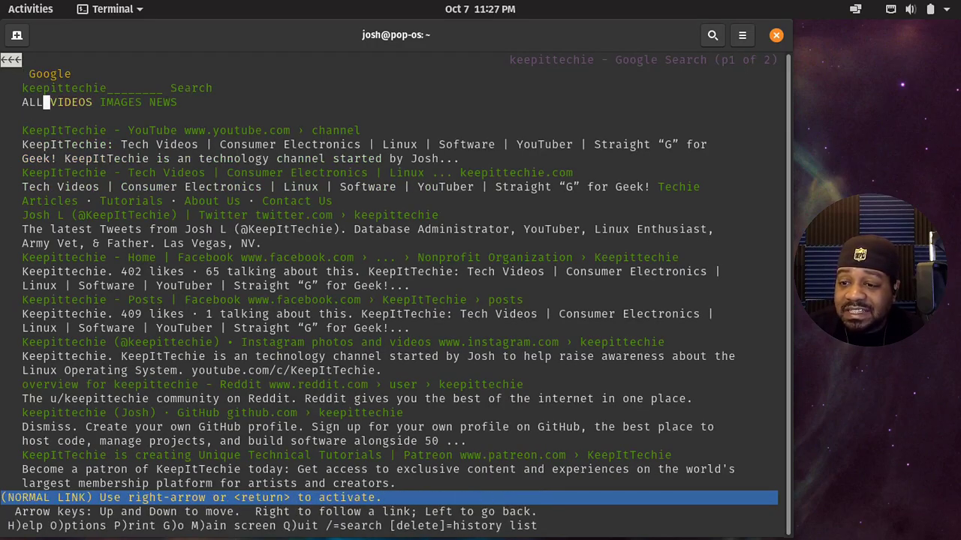
key(Down)
key(Down)
key(Down)
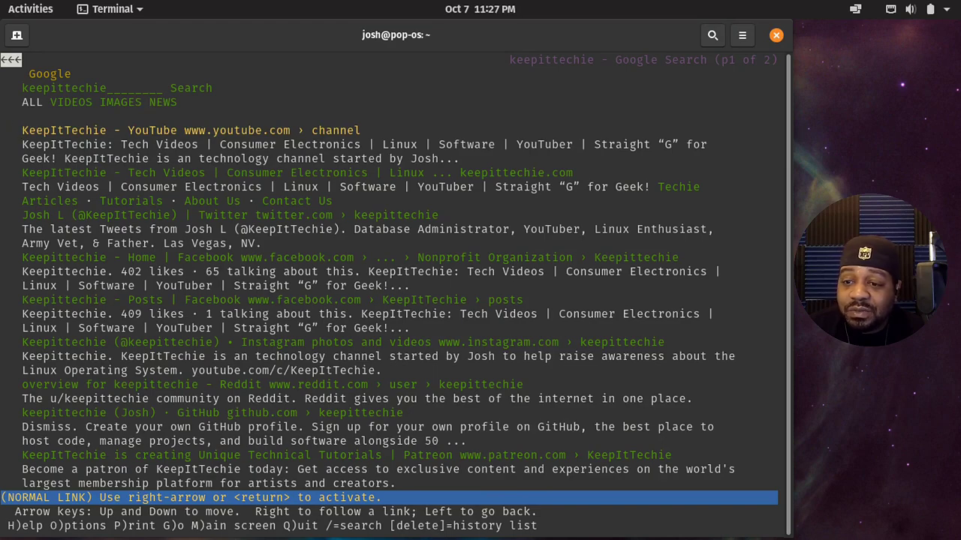
key(Down)
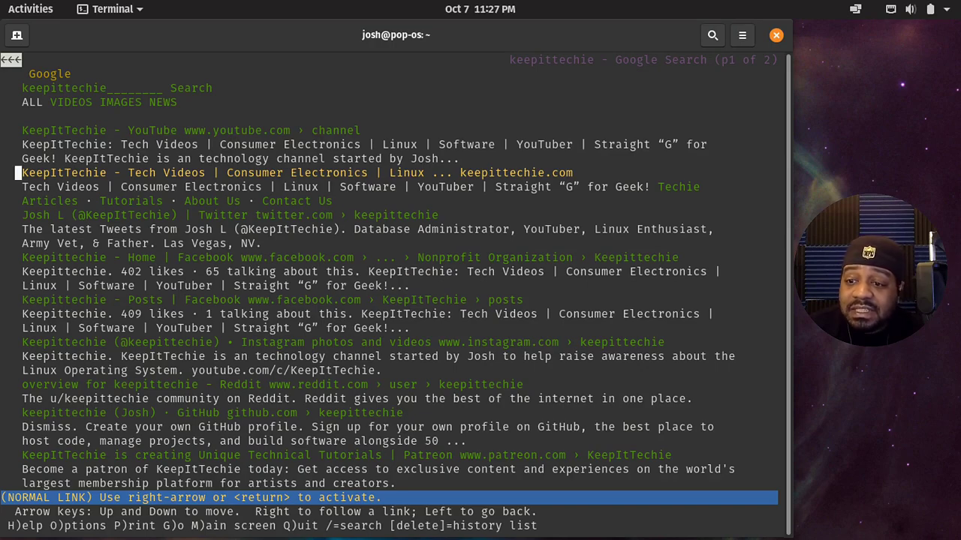
key(Down)
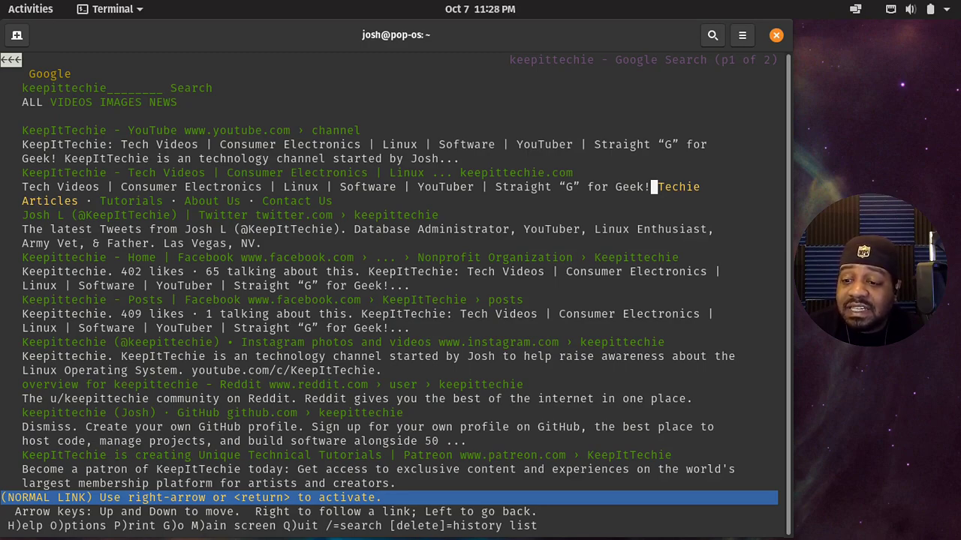
key(Down)
key(Down)
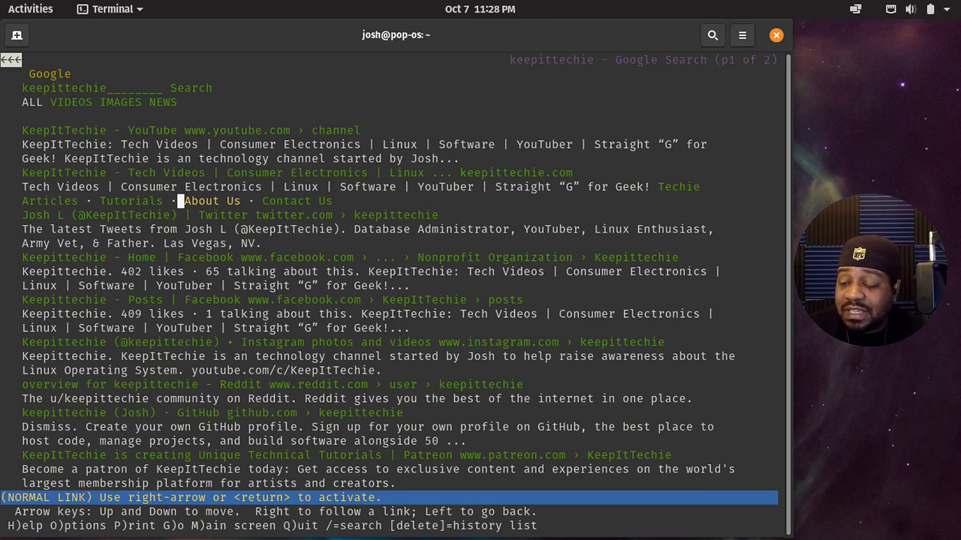
key(Up)
key(Up)
key(Up)
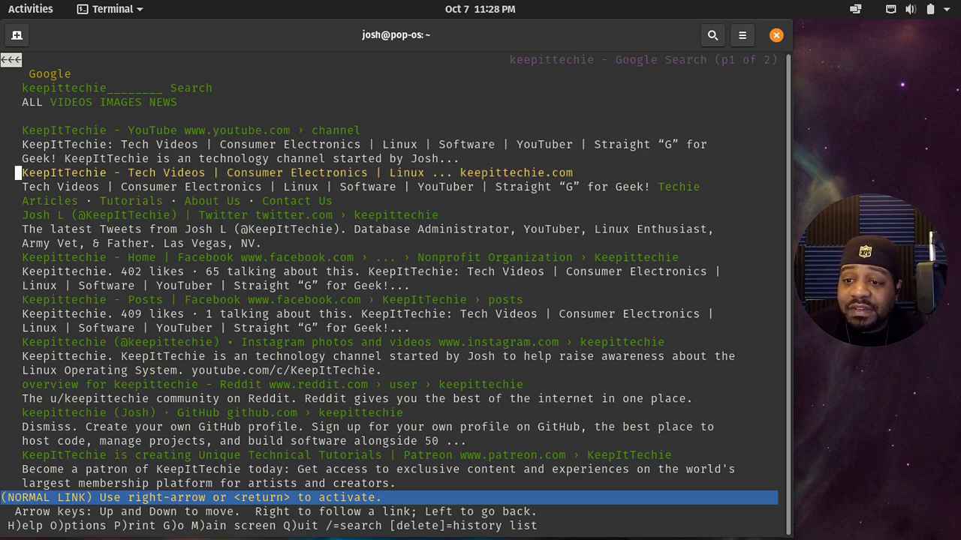
key(Left)
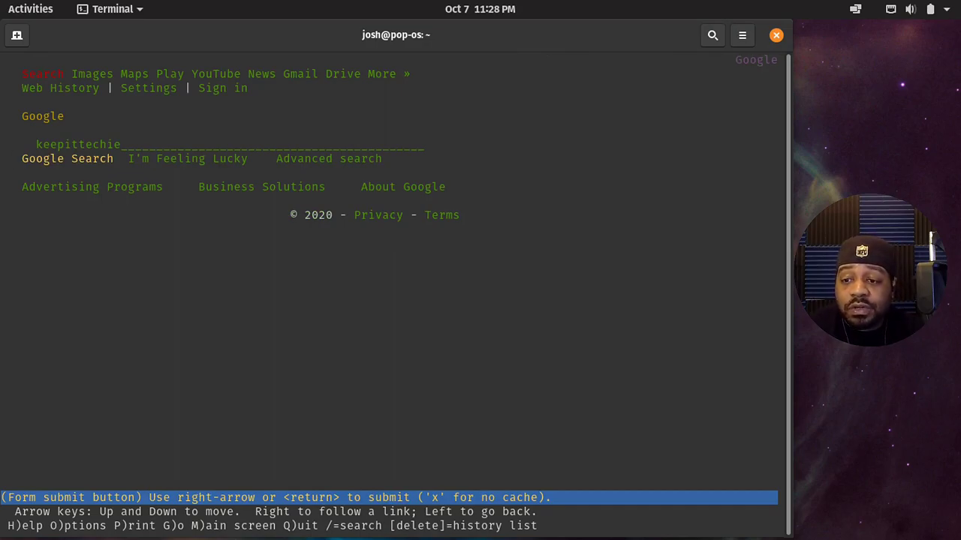
key(Down)
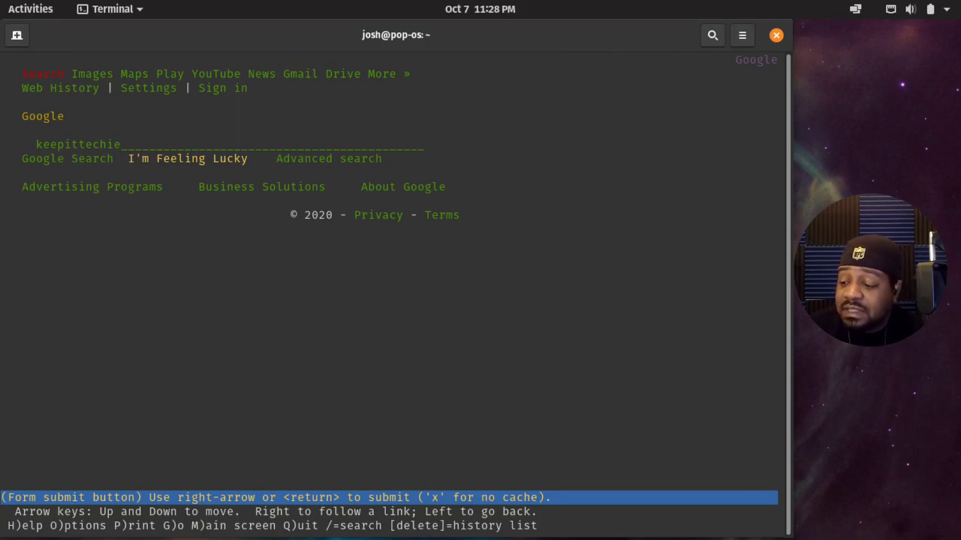
key(Return)
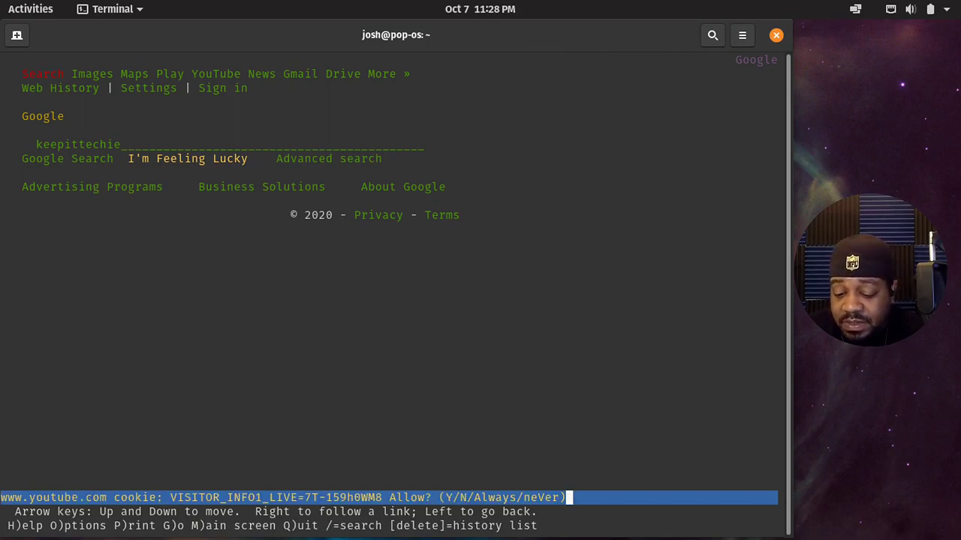
key(a)
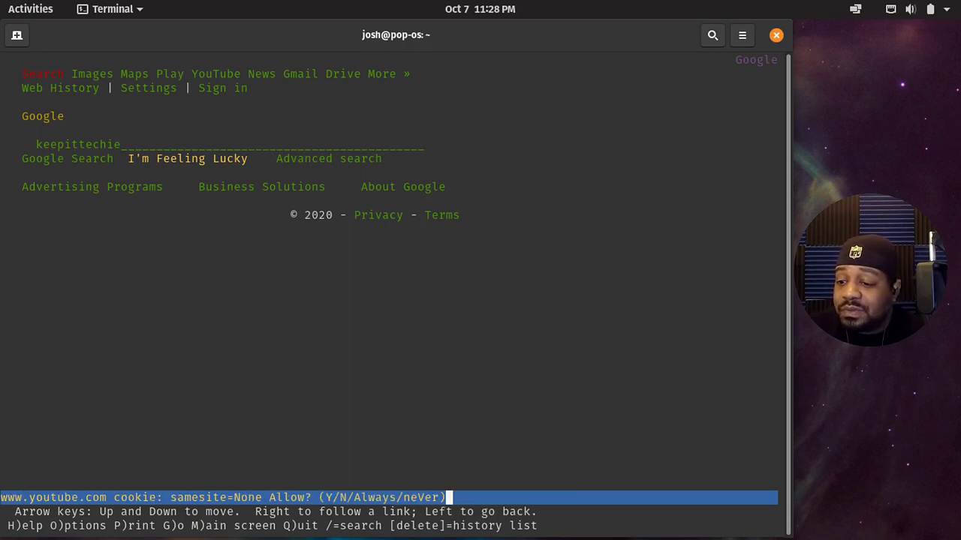
key(a)
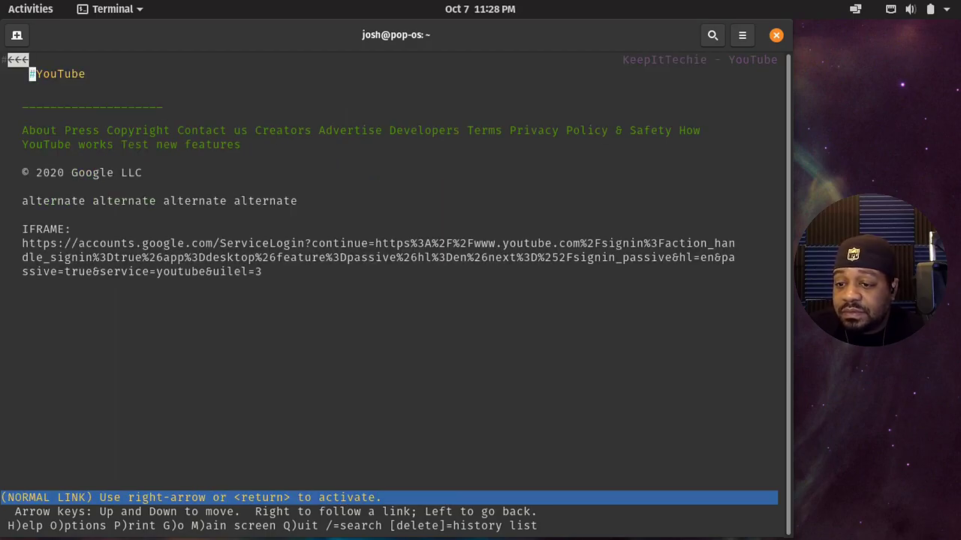
Step through the links on the KeepItTechie YouTube page down to the IFRAME address, and return to the Google home page
key(Down)
key(Down)
key(Down)
key(Down)
key(Down)
key(Down)
key(Down)
key(Down)
key(Down)
key(Down)
key(Down)
key(Down)
key(Down)
key(Down)
key(Down)
key(Down)
key(Down)
key(Down)
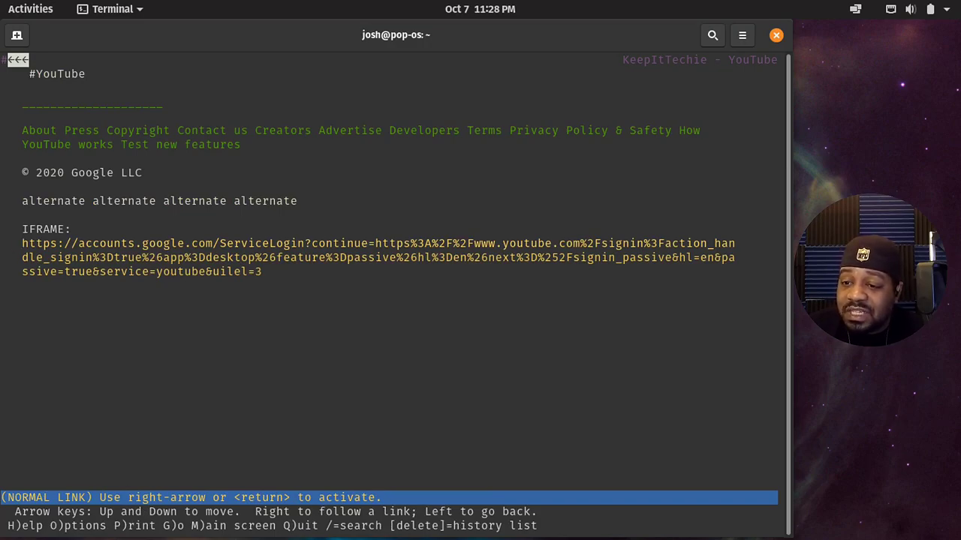
key(Left)
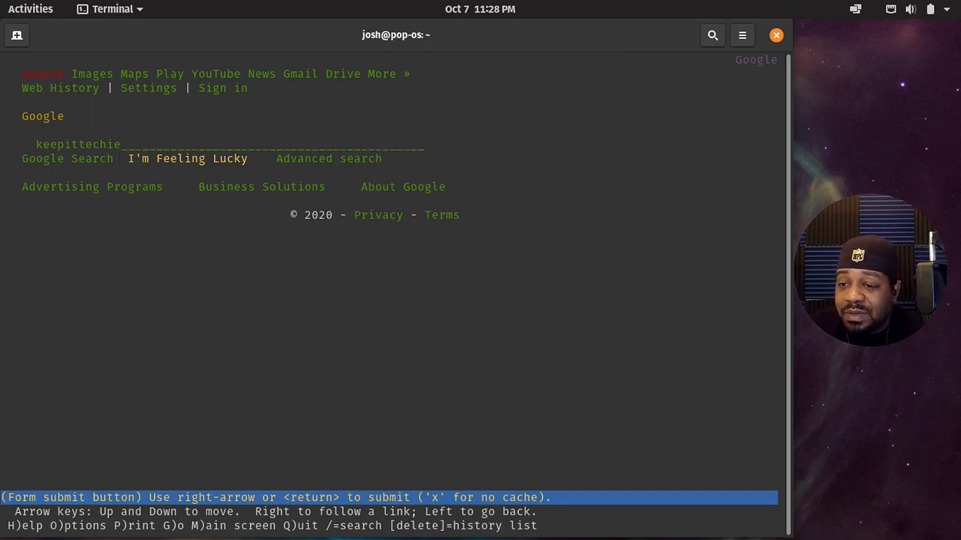
key(Left)
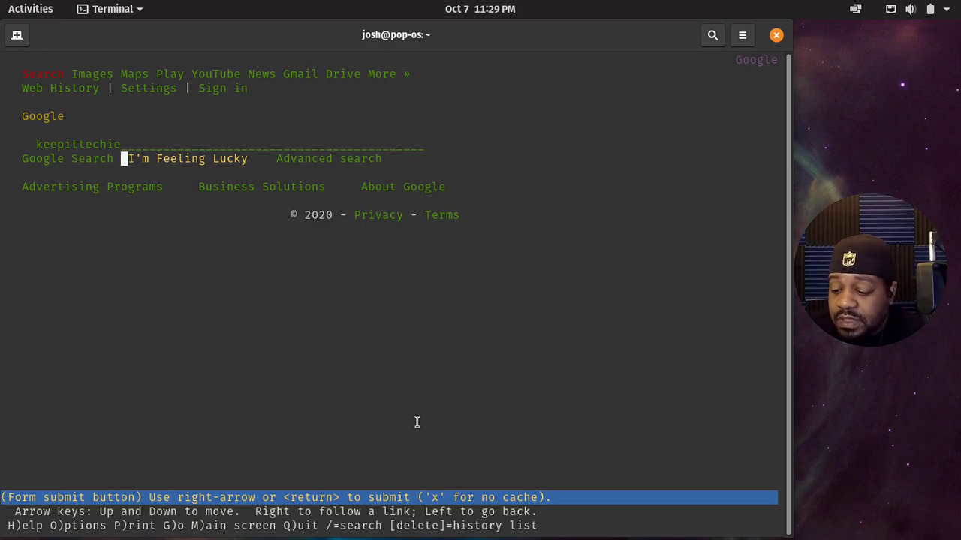
Open the Lynx help page and look through its links down to the World Wide Web Consortium HTML 4.0 document
key(h)
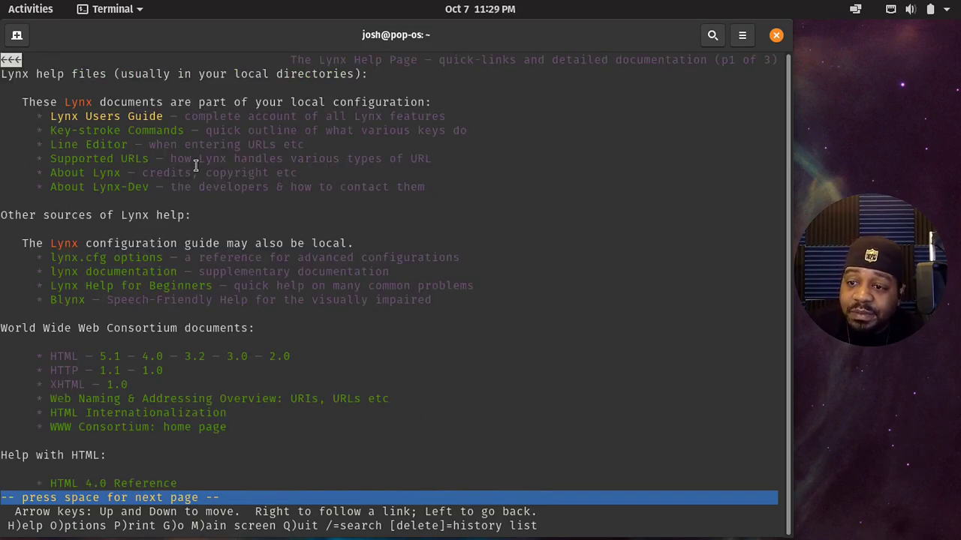
key(Down)
key(Down)
key(Down)
key(Down)
key(Down)
key(Down)
key(Down)
key(Down)
key(Down)
key(Down)
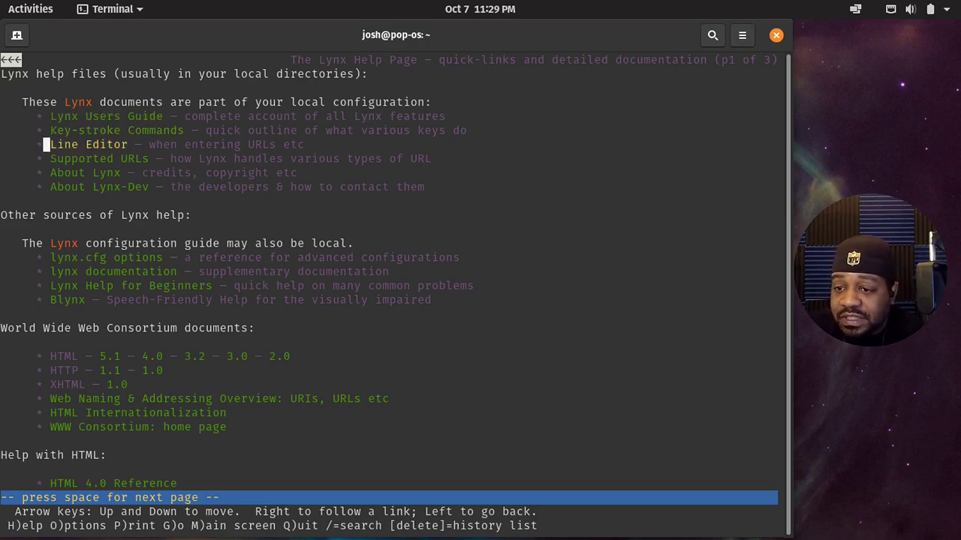
key(Down)
key(Down)
key(Down)
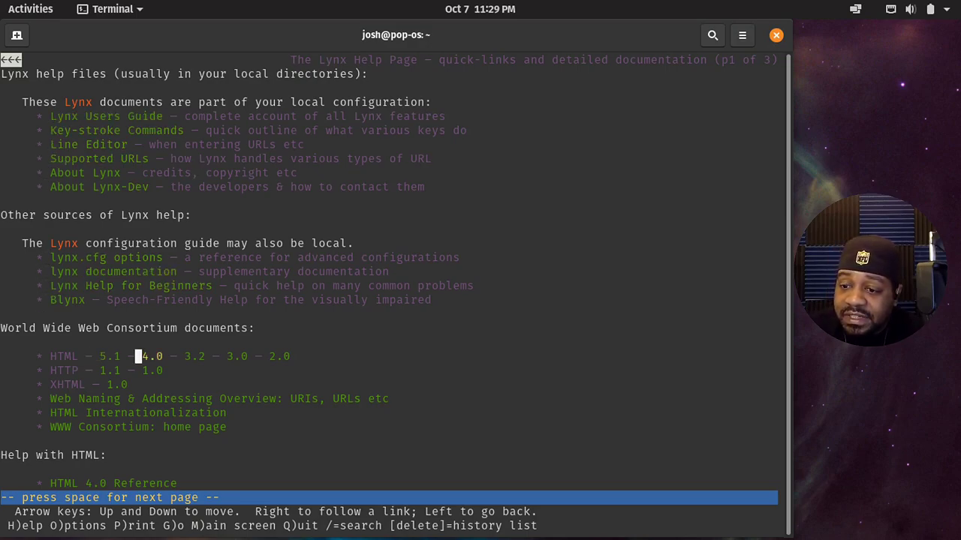
Look back up the help links to Lynx Users Guide and Key-stroke Commands, and return to the Google page
key(Up)
key(Up)
key(Up)
key(Up)
key(Up)
key(Up)
key(Up)
key(Up)
key(Up)
key(Up)
key(Up)
key(Up)
key(Up)
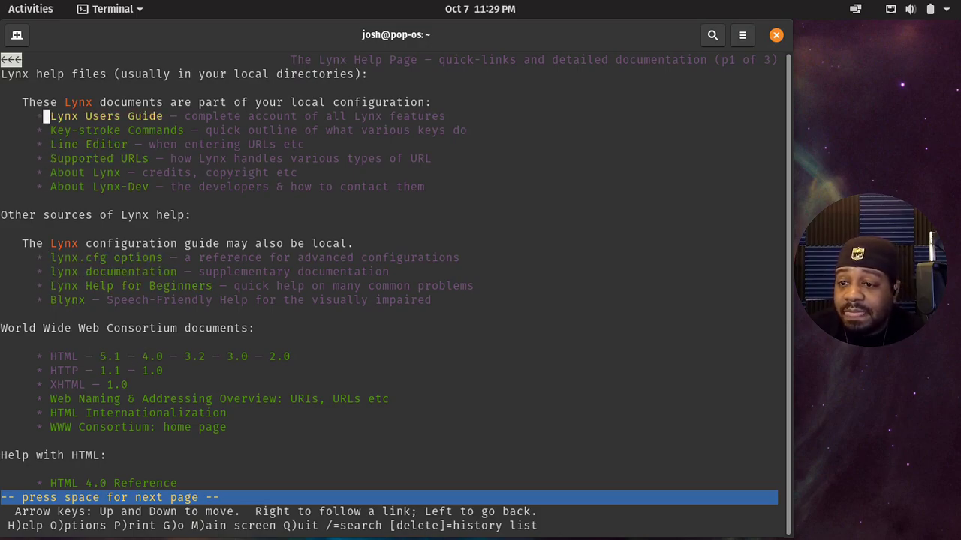
key(Down)
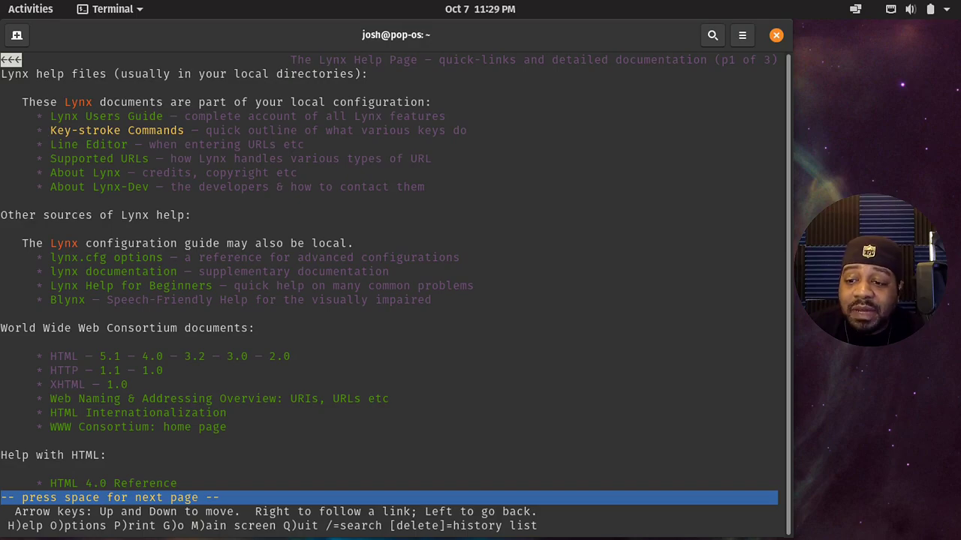
key(Left)
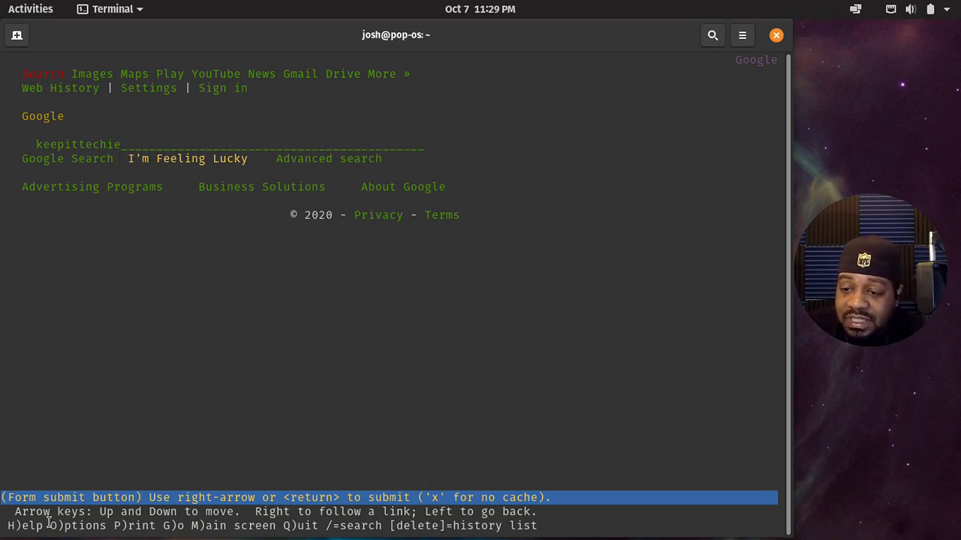
Go back to the main screen and quit lynx, confirming the exit
mouse_move(50, 523)
mouse_down()
mouse_move(124, 536)
mouse_move(103, 530)
mouse_move(526, 512)
mouse_move(548, 528)
mouse_move(490, 520)
mouse_move(534, 514)
mouse_move(525, 525)
mouse_move(53, 518)
mouse_up()
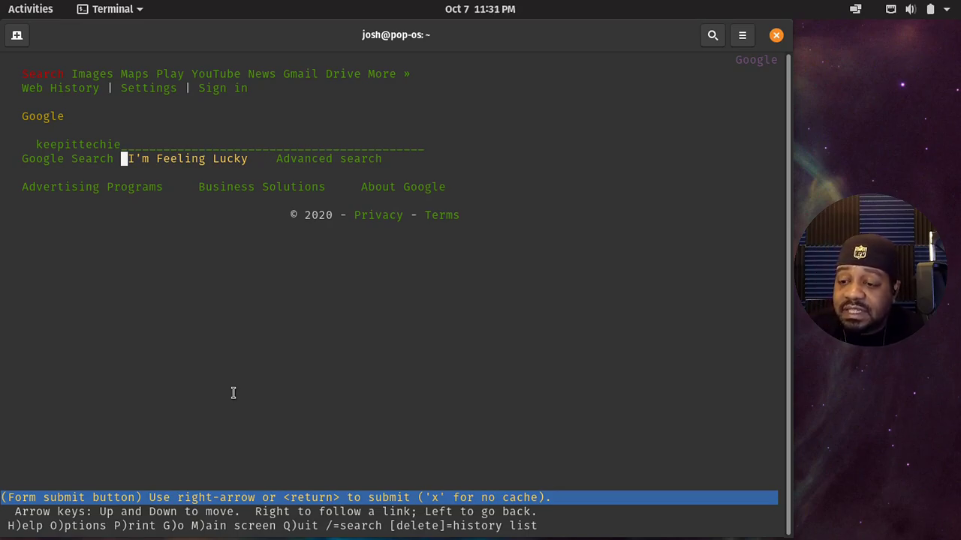
key(m)
key(y)
key(q)
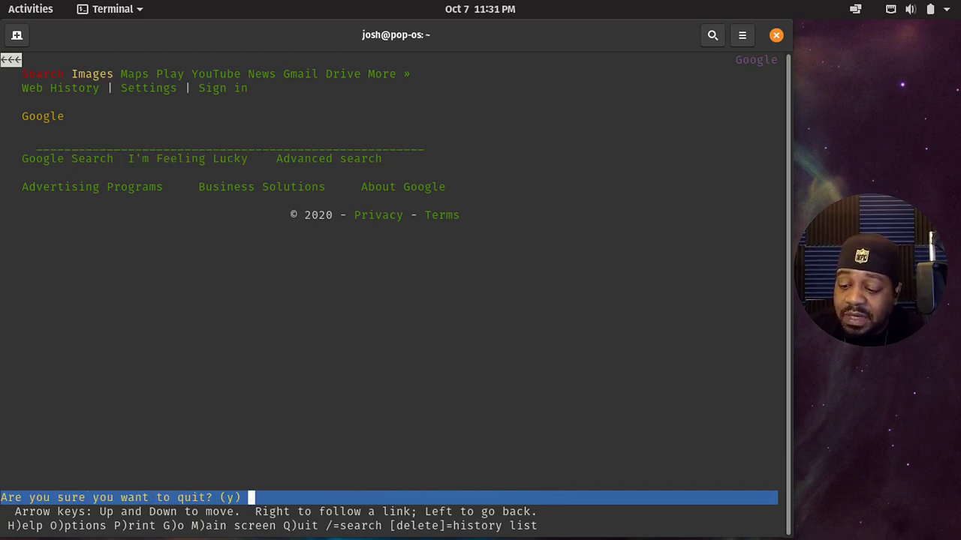
key(y)
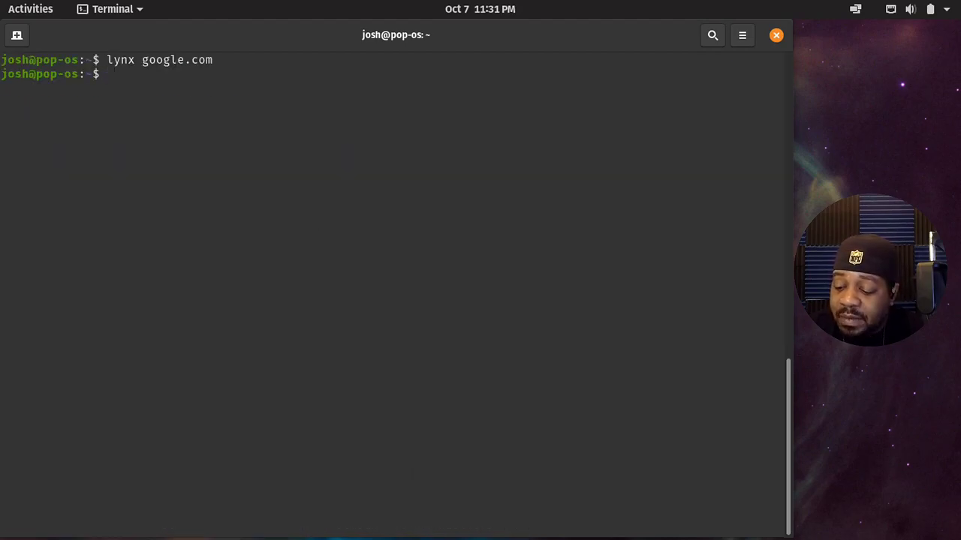
Open the Arch Linux website from the terminal with lynx archlinux.org
text(lyn)
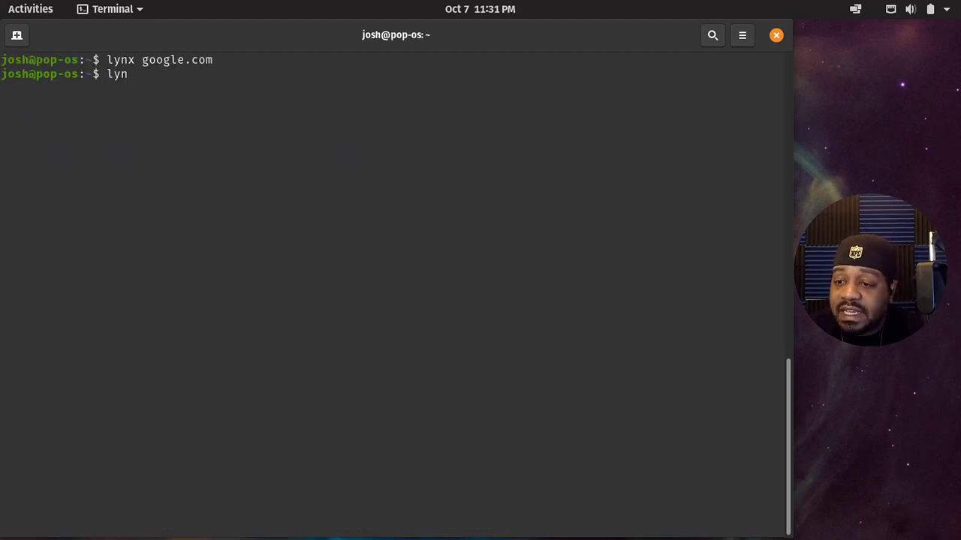
text(x arch)
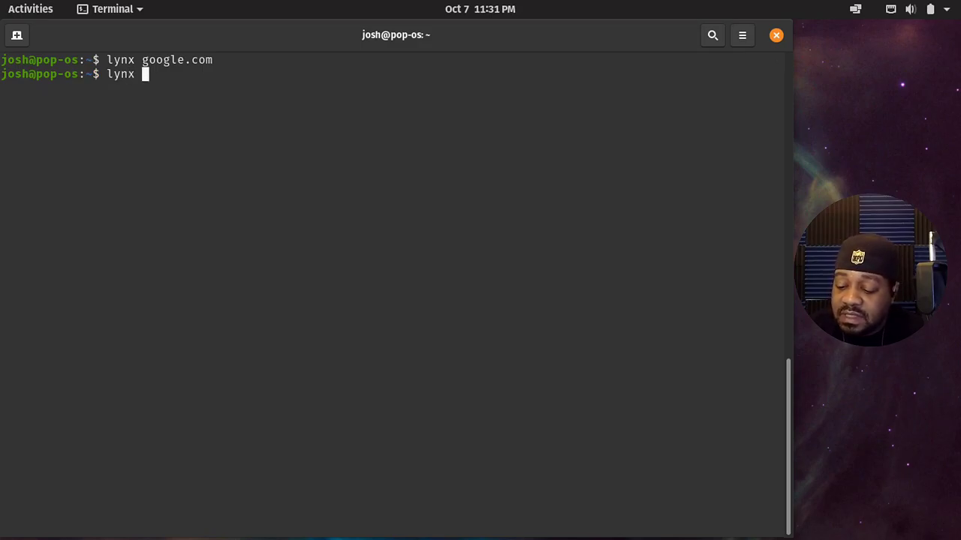
text(linux.org)
key(Return)
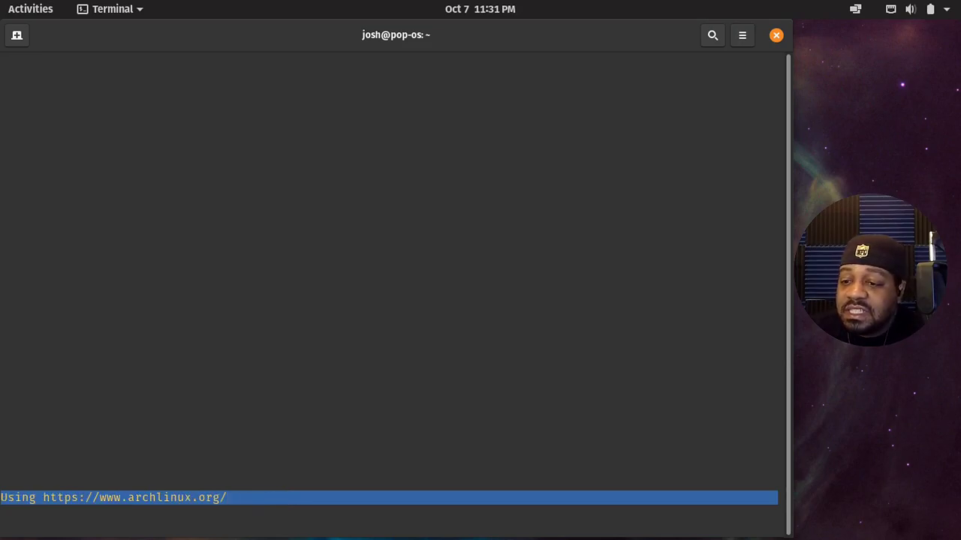
Follow the Wiki link in the Arch Linux home page's site navigation
key(Down)
key(Down)
key(Down)
key(Down)
key(Down)
key(Down)
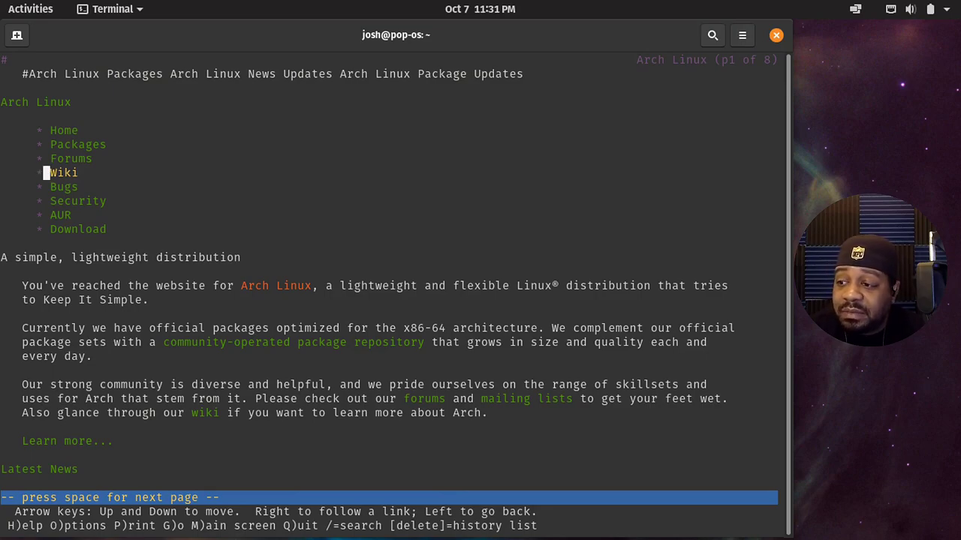
key(Return)
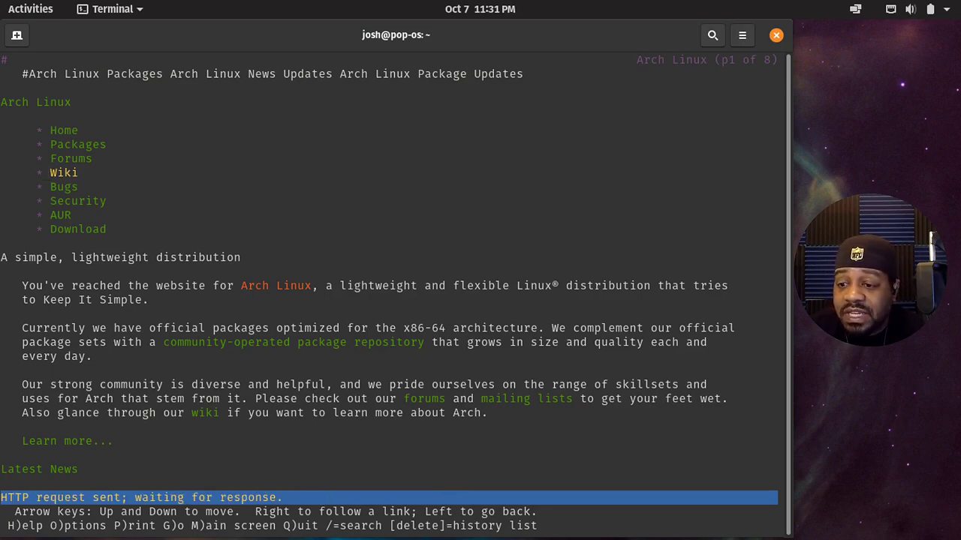
Move through the ArchWiki main page links to the second page and open the Installation guide
key(Down)
key(Down)
key(Down)
key(Down)
key(Down)
key(Down)
key(Down)
key(Down)
key(Down)
key(Down)
key(Down)
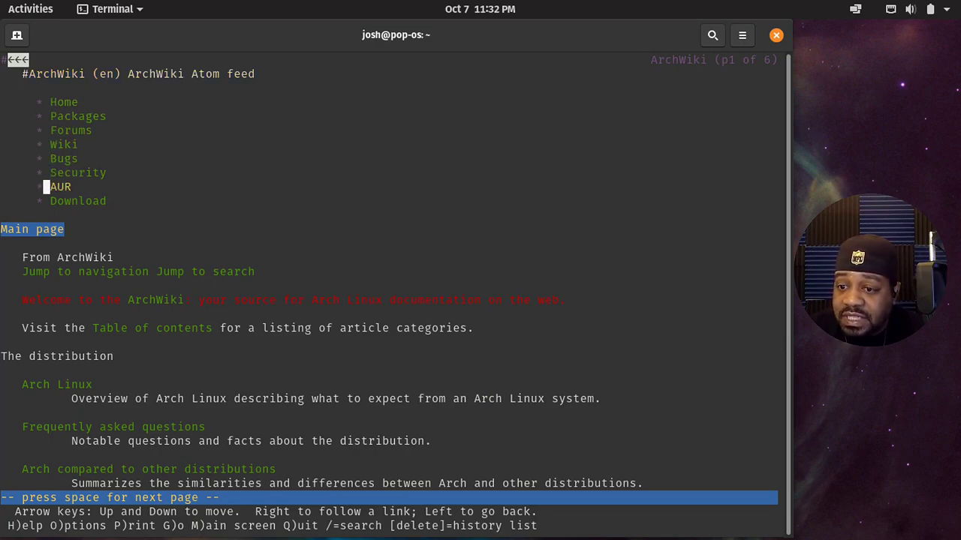
key(Down)
key(Down)
key(Down)
key(Down)
key(Down)
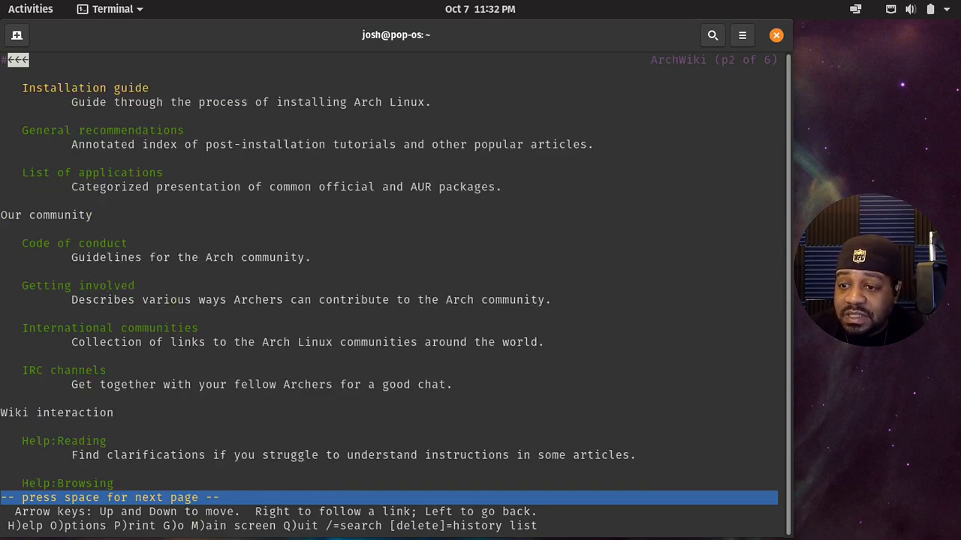
key(Return)
Look through the Installation guide's opening links and page forward to its Contents list
key(Down)
key(Down)
key(Down)
key(Down)
key(Down)
key(Down)
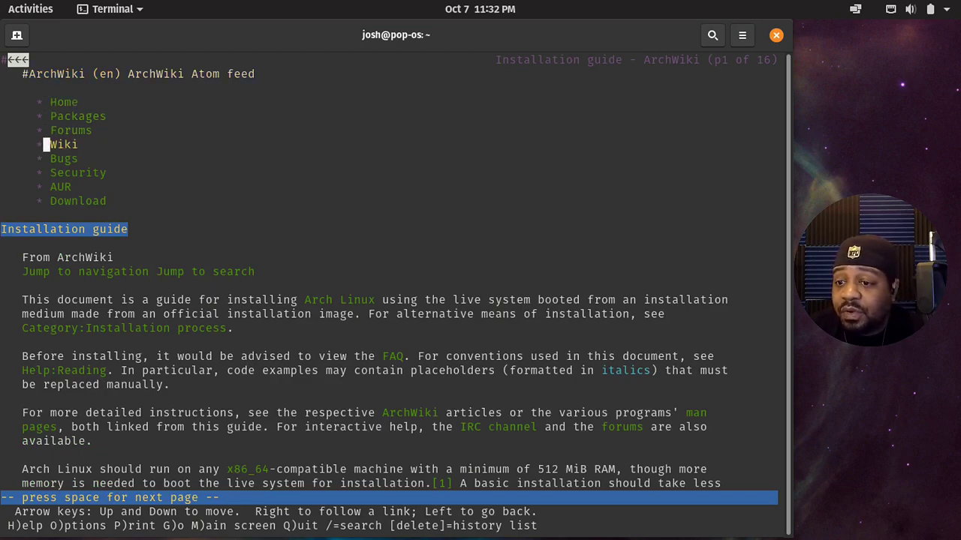
key(Down)
key(Down)
key(Down)
key(Down)
key(Down)
key(Down)
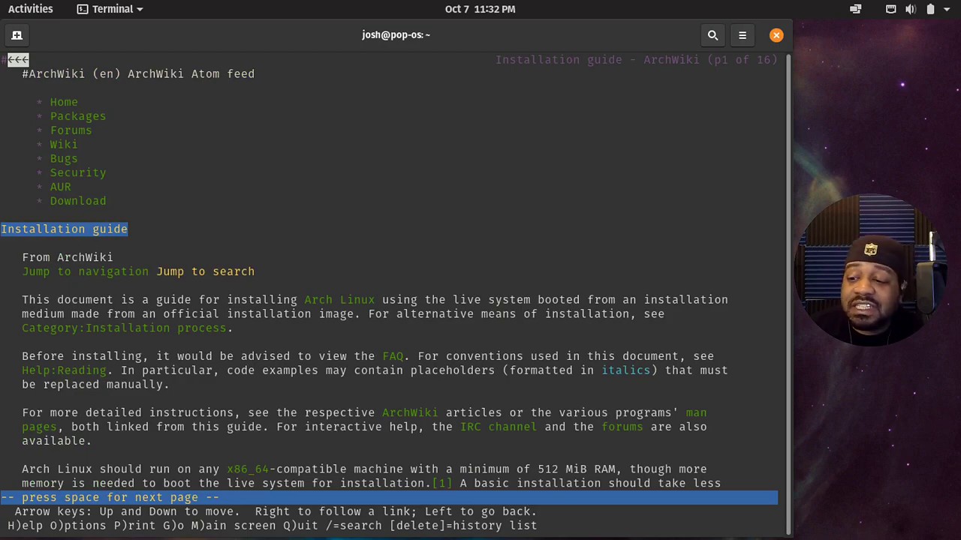
key(space)
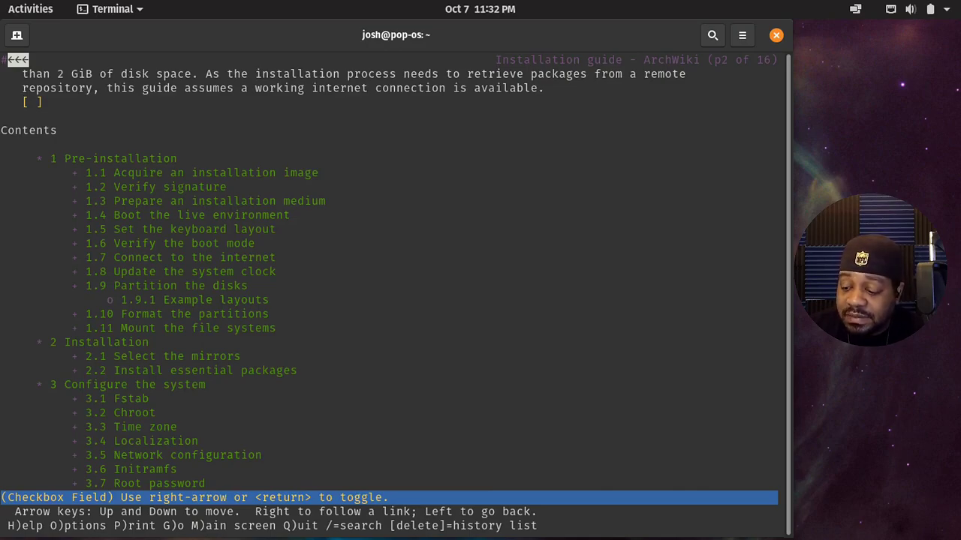
key(Page_Up)
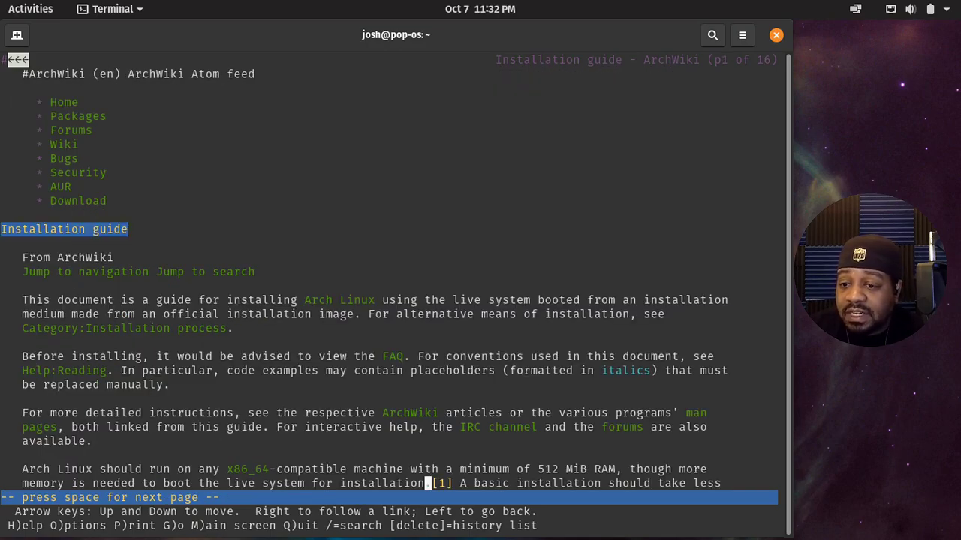
key(space)
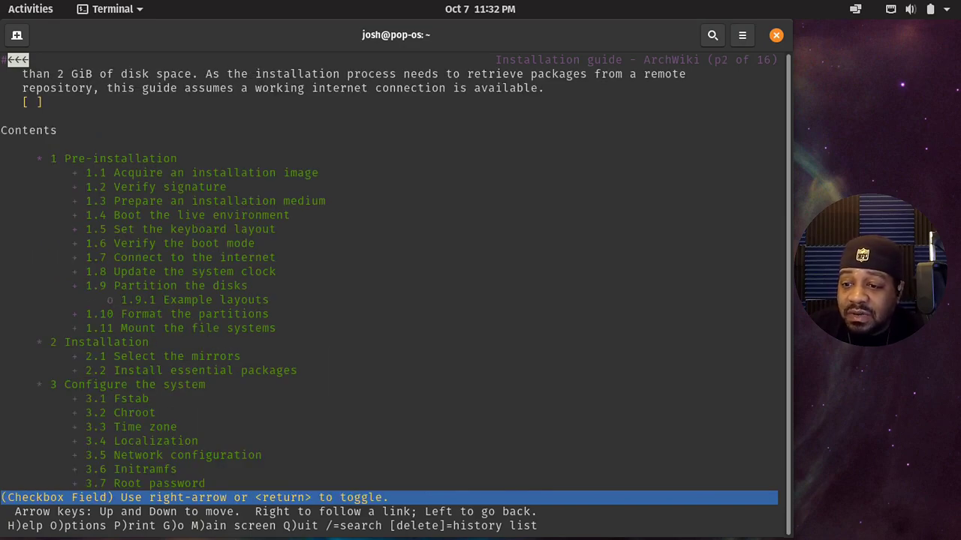
View section 1.2 Verify signature from the Contents list, and return to the list
key(Down)
key(Down)
key(Down)
key(Down)
key(Up)
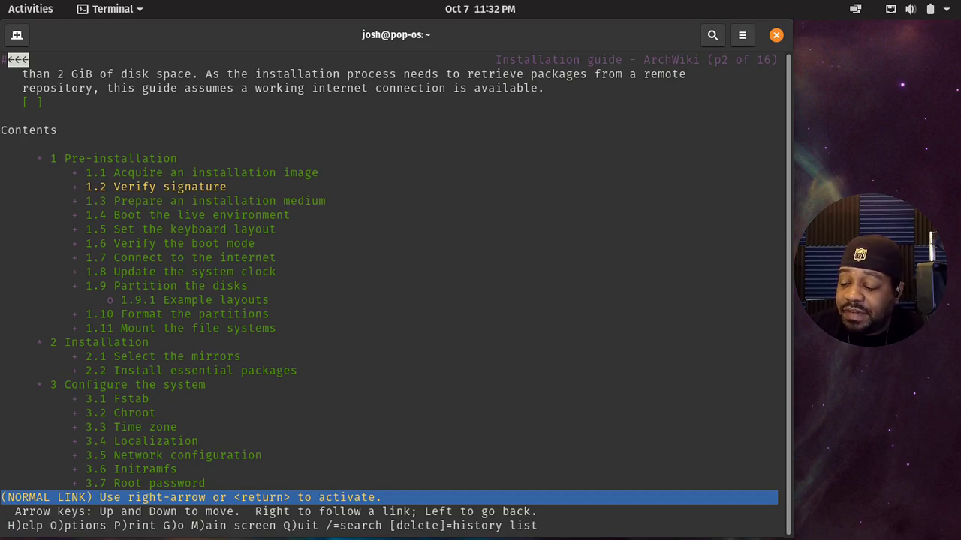
key(Return)
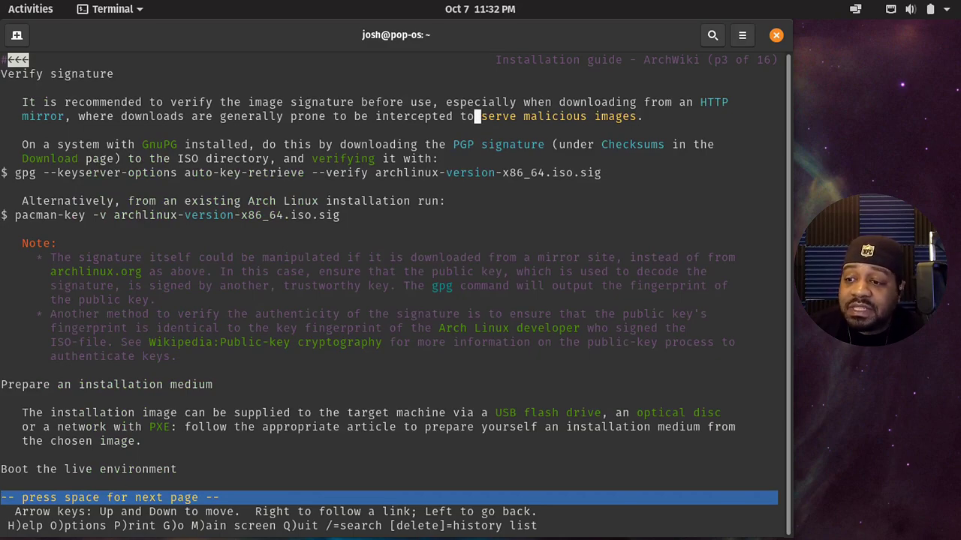
key(Left)
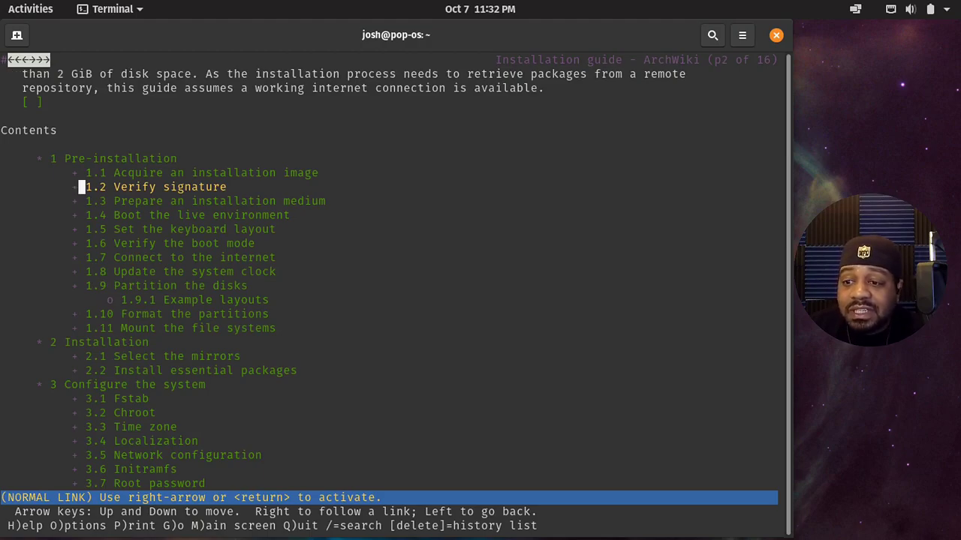
View section 1.6 Verify the boot mode, step through its links to rfkill, and return to the Contents list
key(Down)
key(Down)
key(Down)
key(Down)
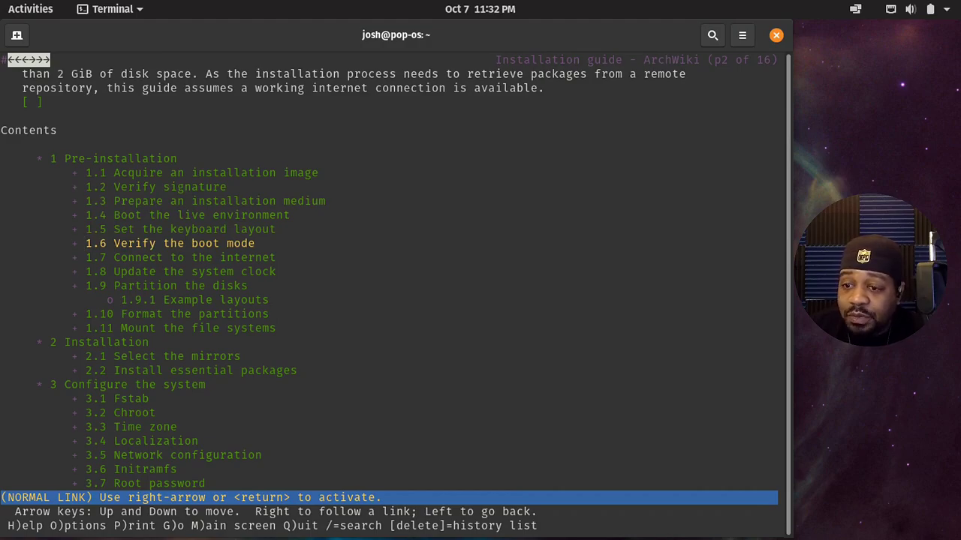
key(Return)
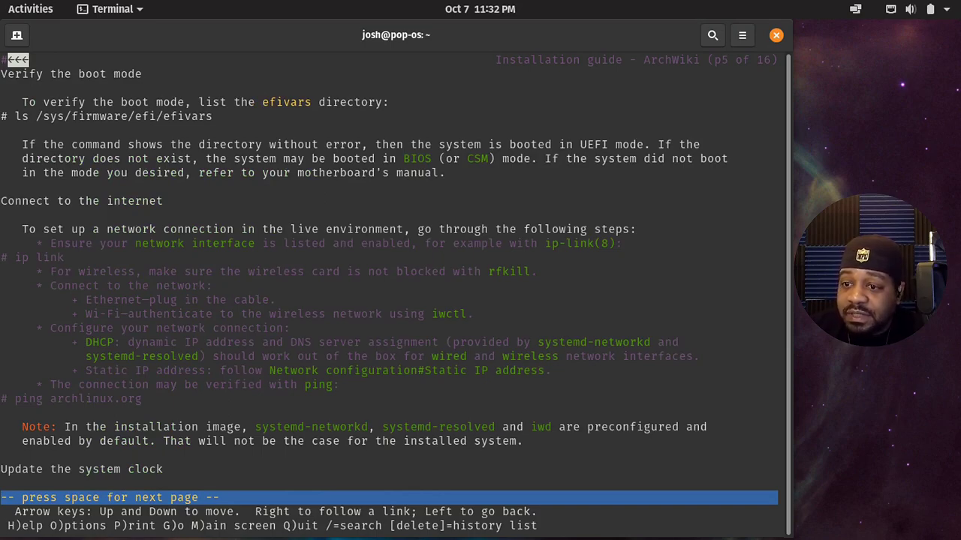
key(Down)
key(Down)
key(Down)
key(Down)
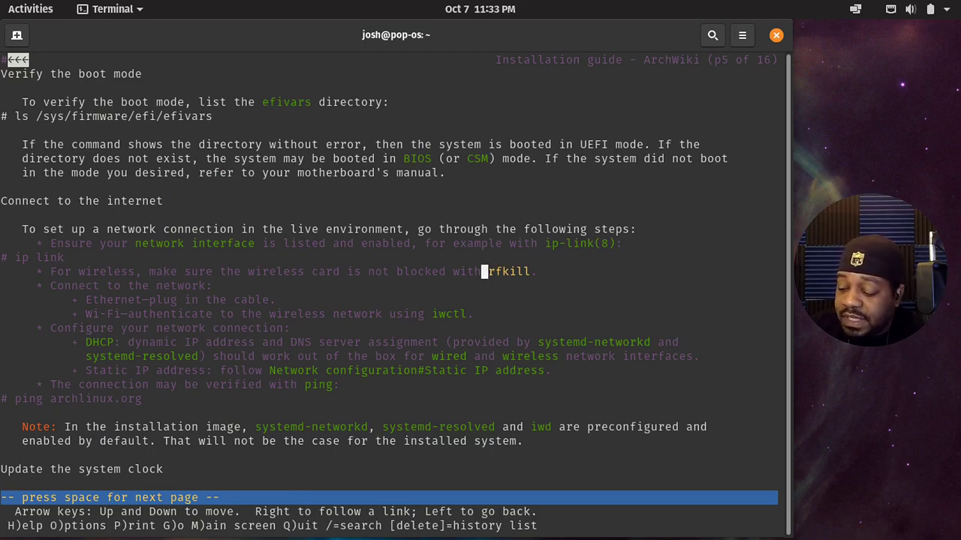
key(Left)
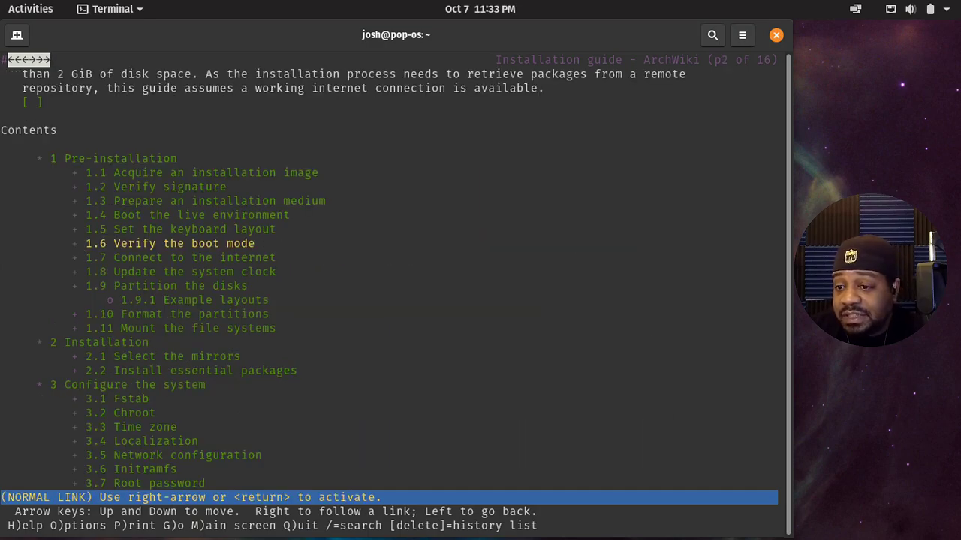
Look through the remaining Contents entries down to 3.5 Network configuration
key(Down)
key(Down)
key(Down)
key(Down)
key(Down)
key(Down)
key(Down)
key(Down)
key(Down)
key(Down)
key(Down)
key(Down)
key(Down)
key(Down)
key(Down)
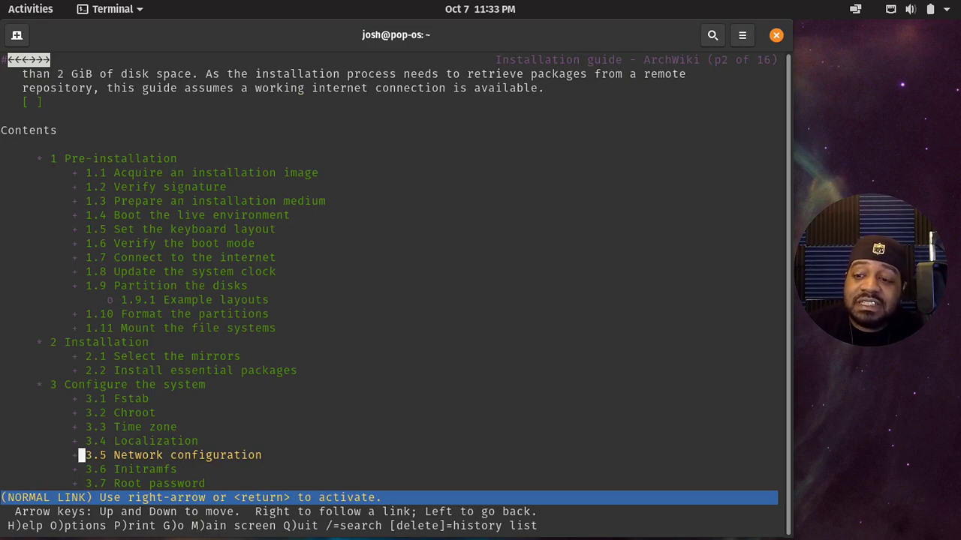